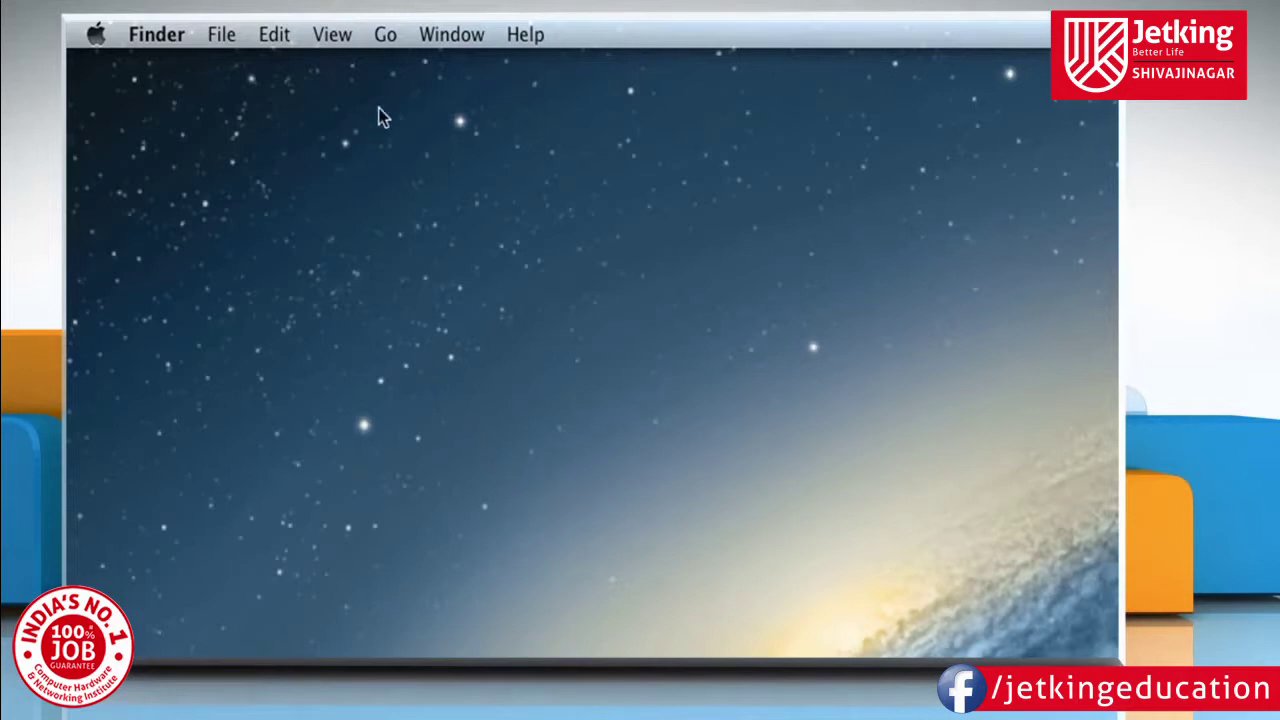
# Launch Disk Utility from Finder's Utilities folder via Go > Utilities.
pyautogui.click(385, 36)
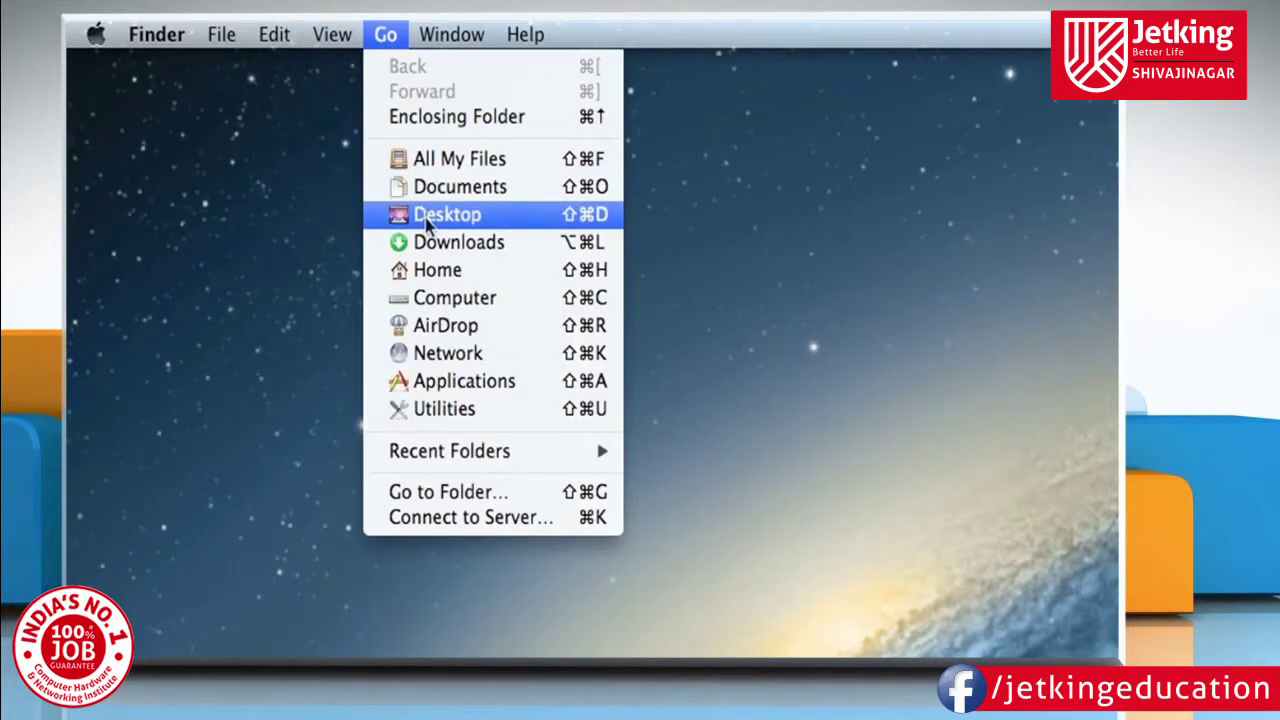
pyautogui.click(437, 408)
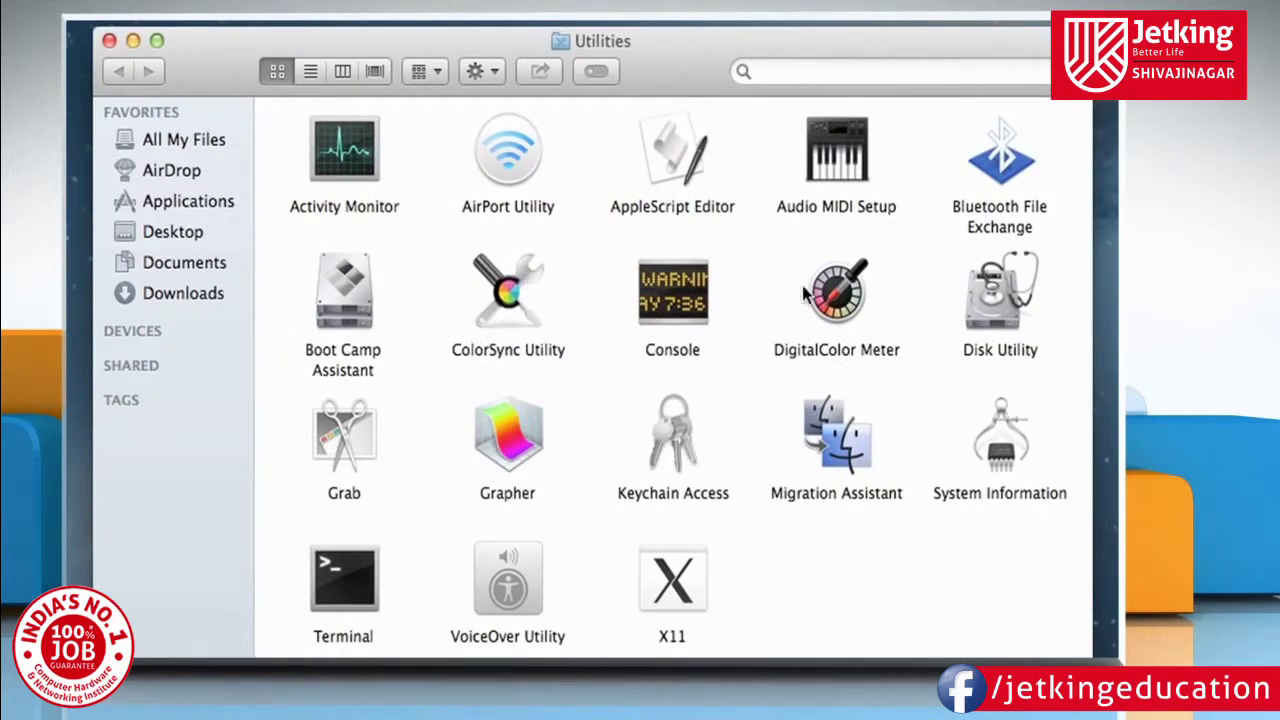
pyautogui.doubleClick(993, 308)
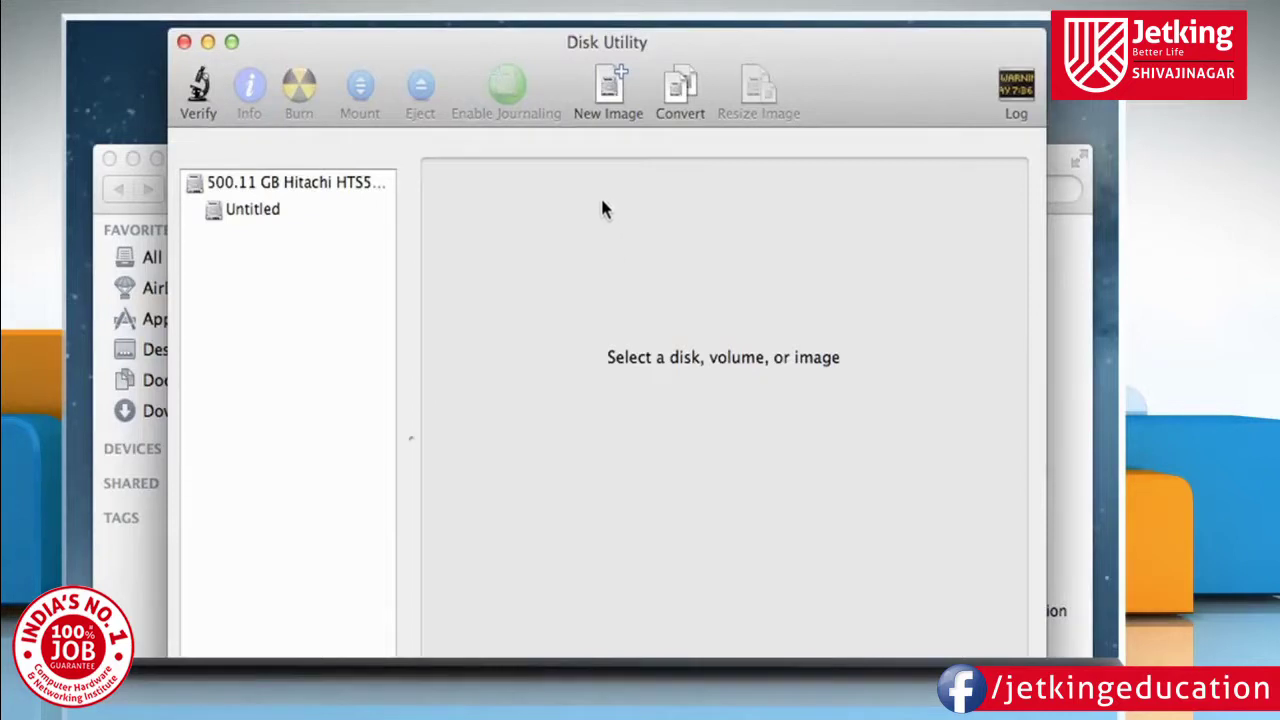
# Cancel the New Image sheet and find the Blank Disk Image option under File > New.
pyautogui.click(620, 100)
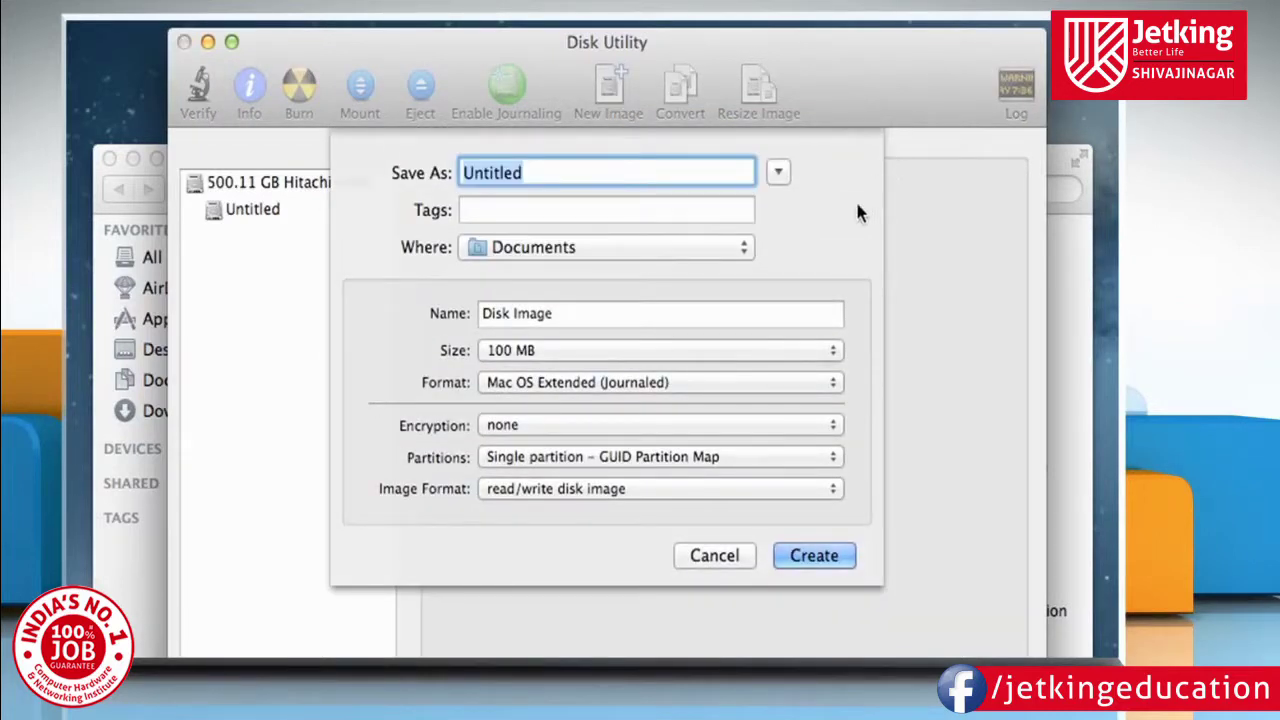
pyautogui.click(733, 557)
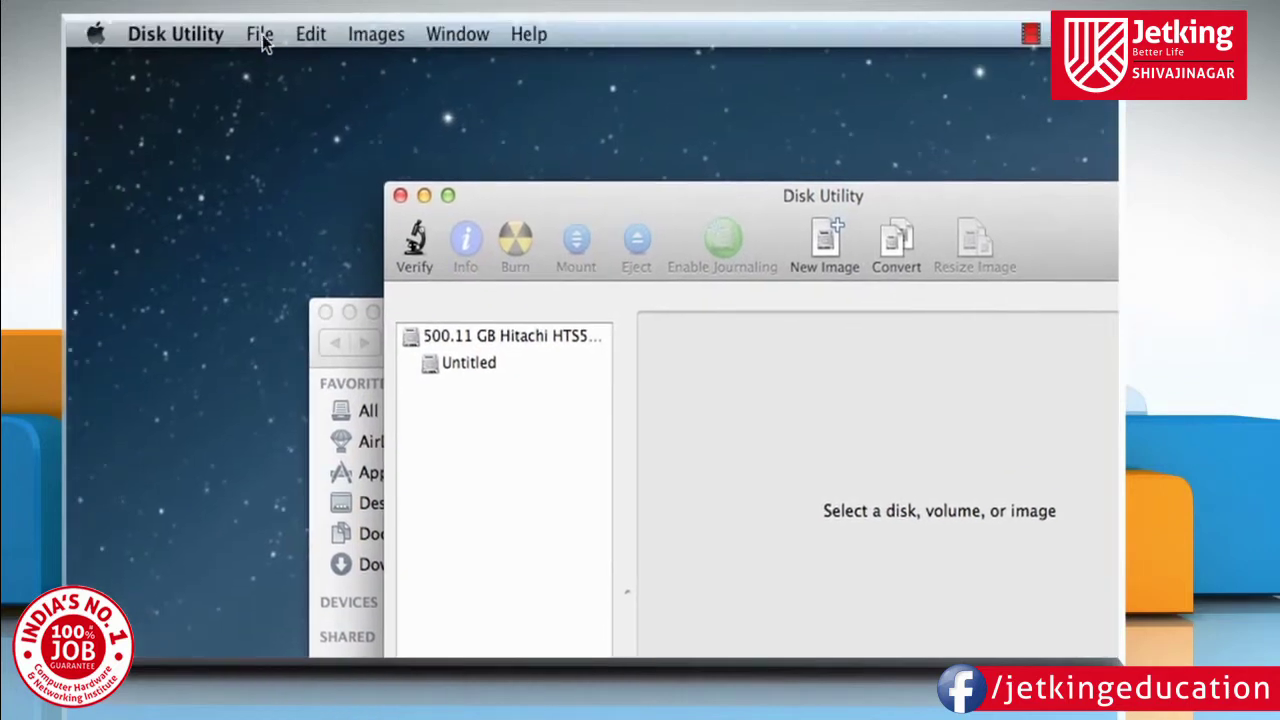
pyautogui.click(262, 34)
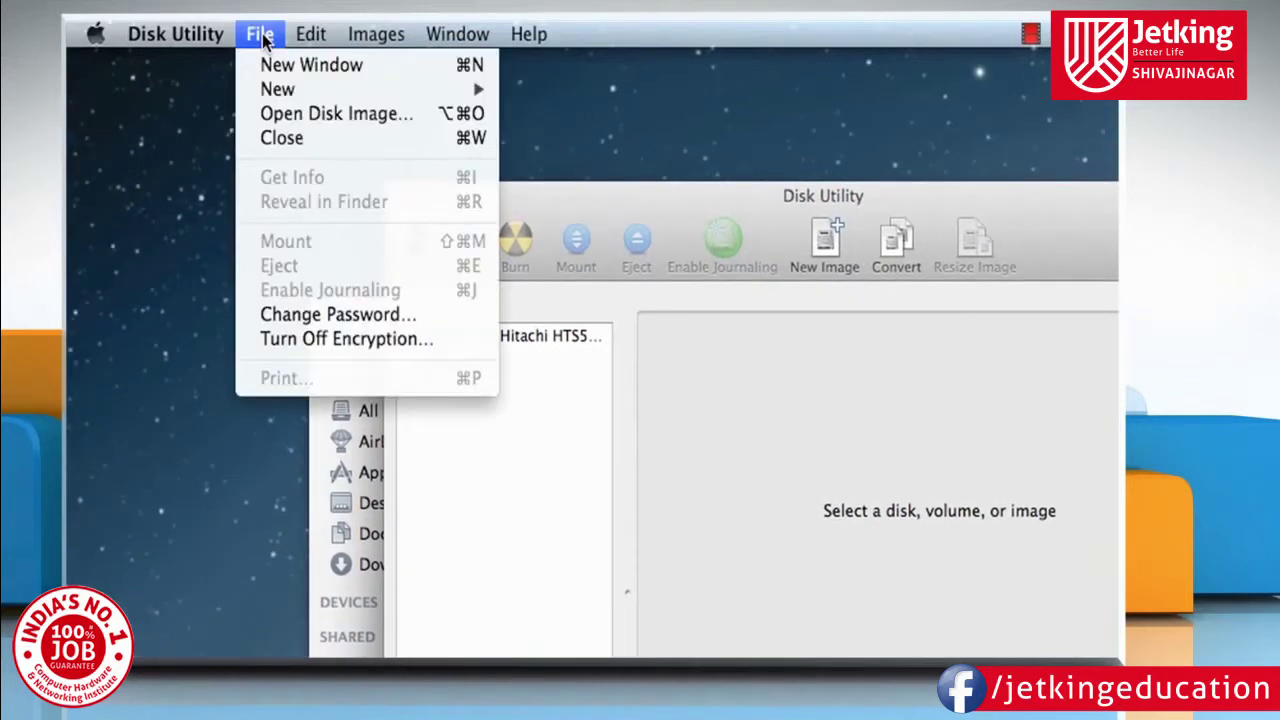
pyautogui.moveTo(286, 89)
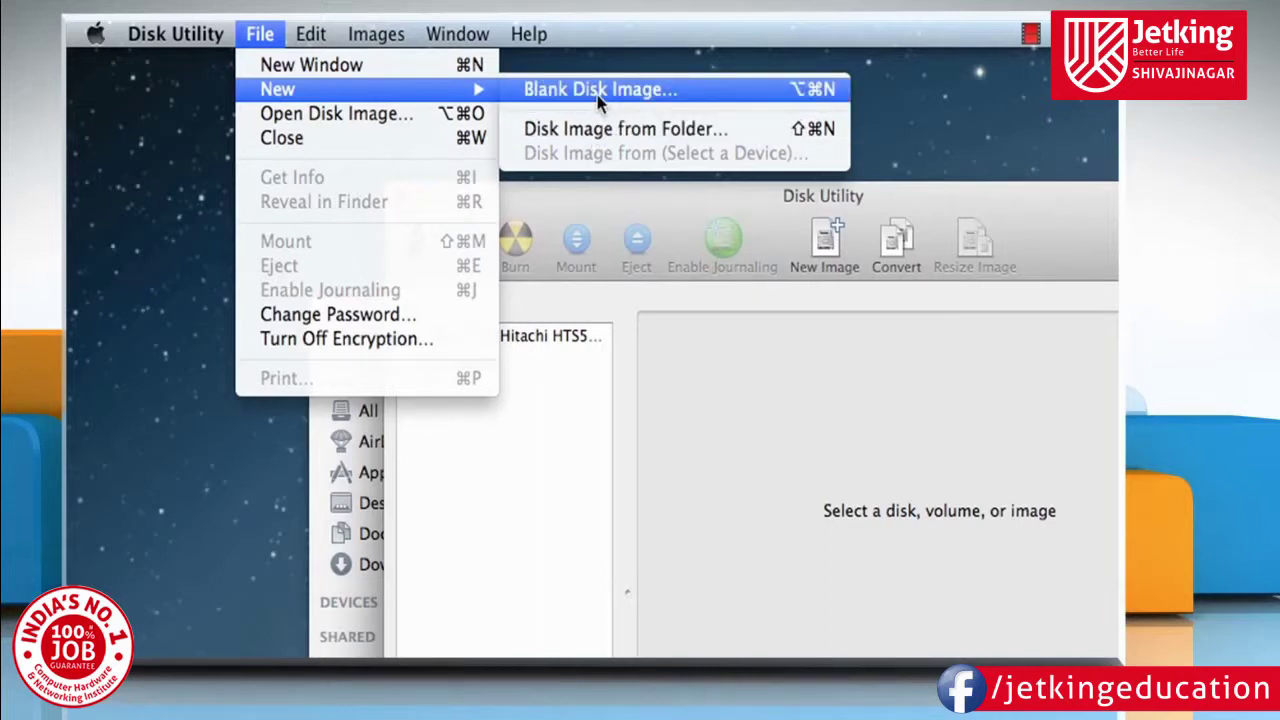
# Set up blank image Test: 500 MB, on the Desktop, 128-bit AES, read/write format.
pyautogui.click(600, 92)
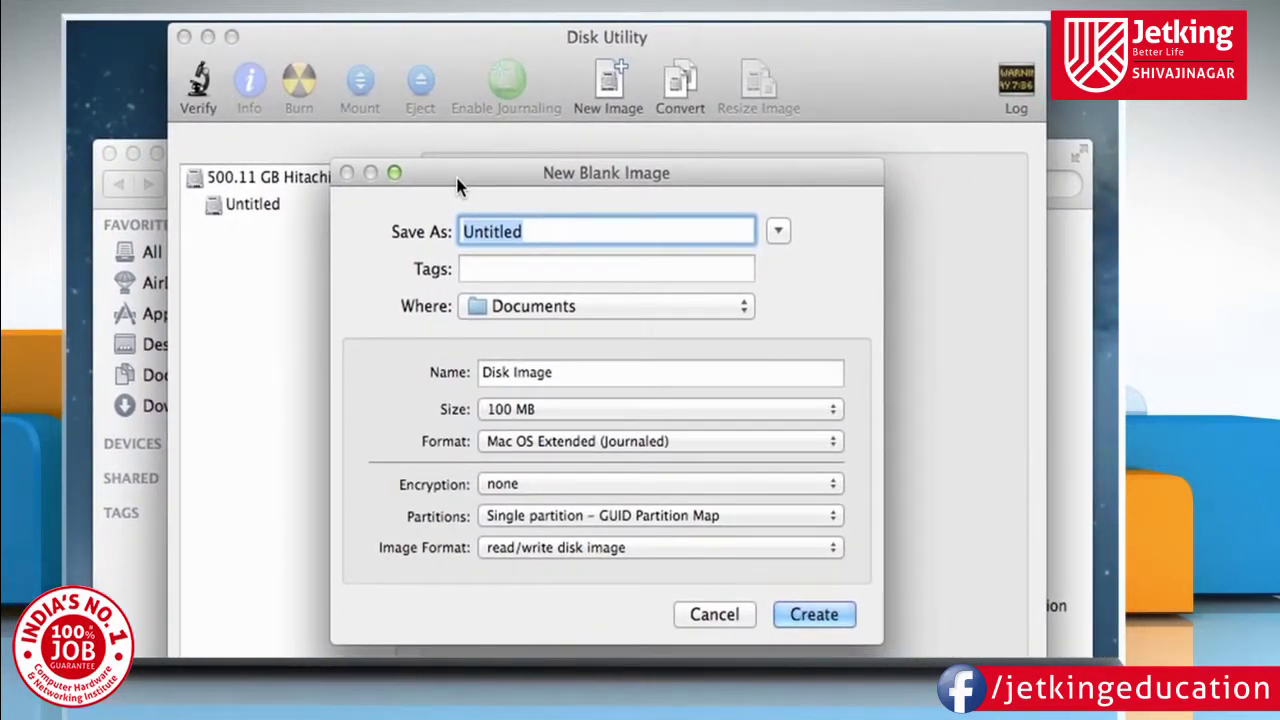
pyautogui.write('Test')
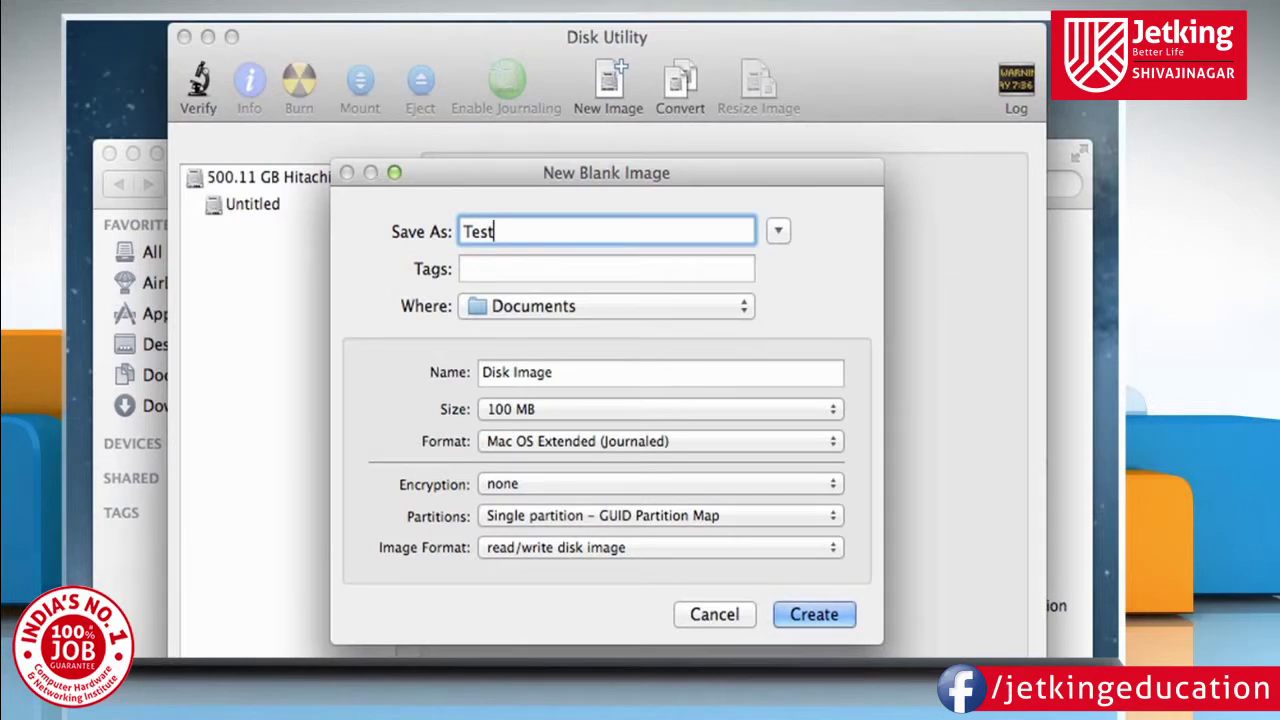
pyautogui.click(726, 371)
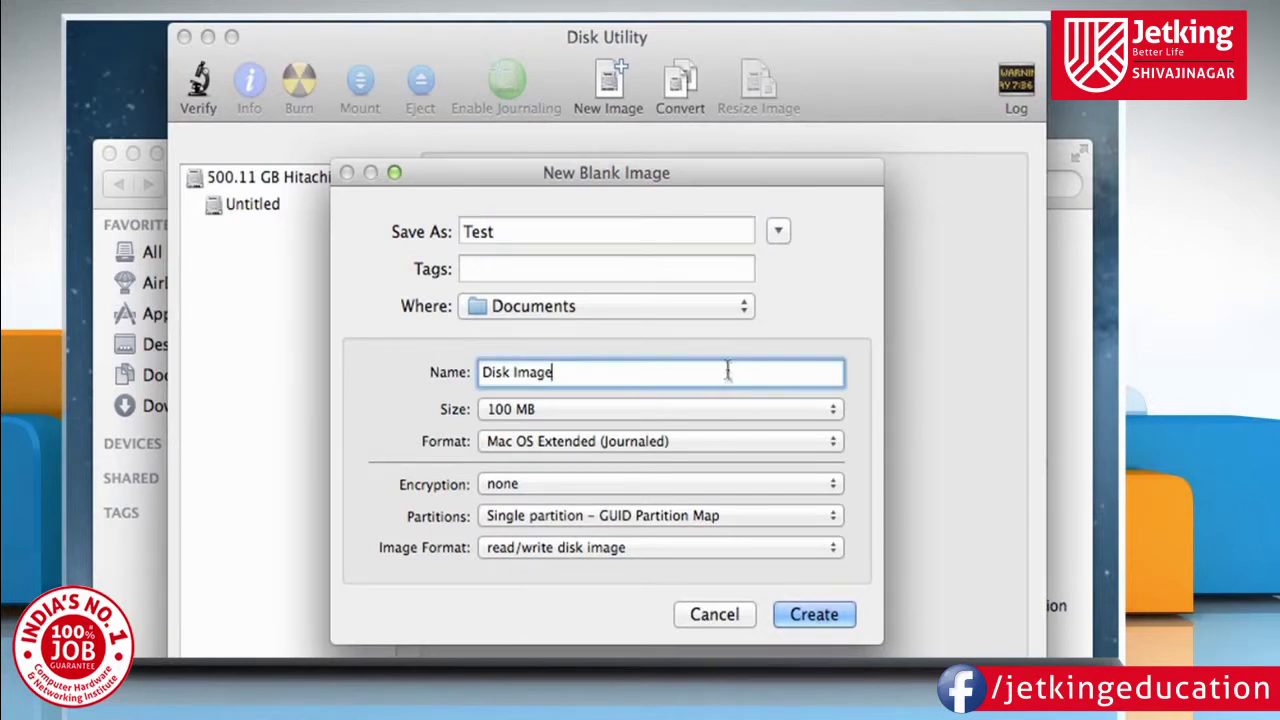
pyautogui.click(738, 409)
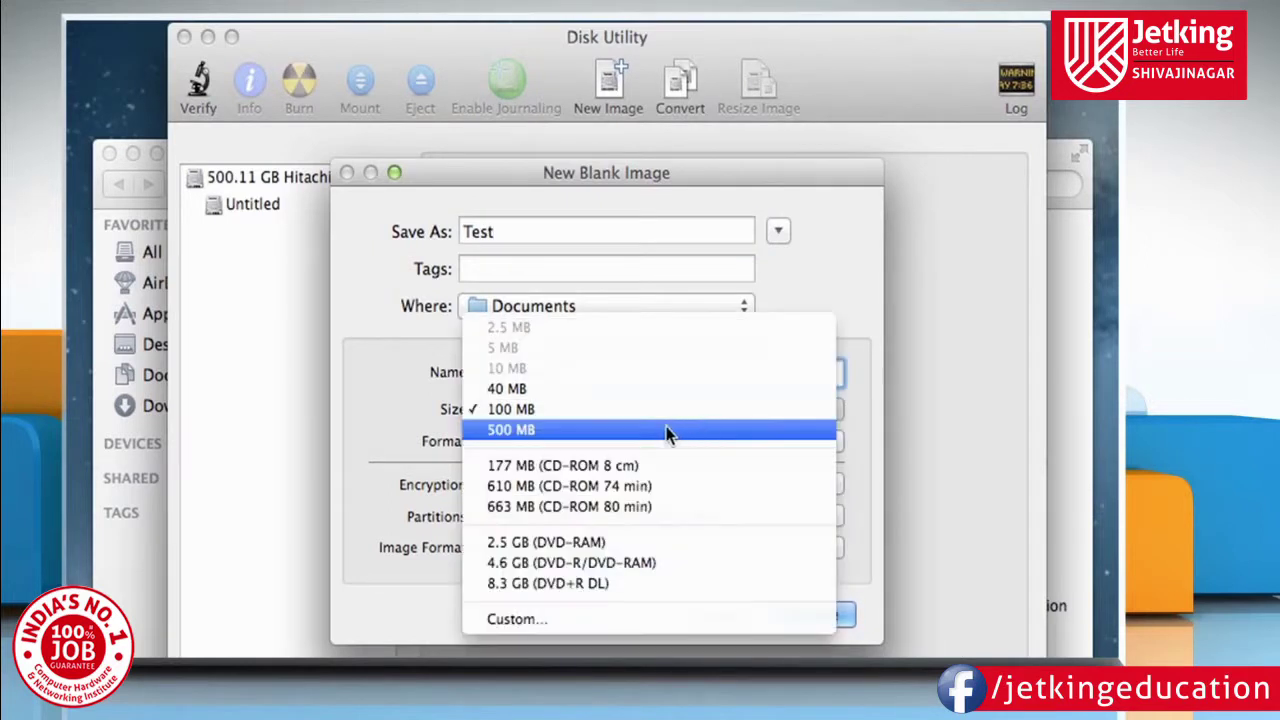
pyautogui.click(543, 430)
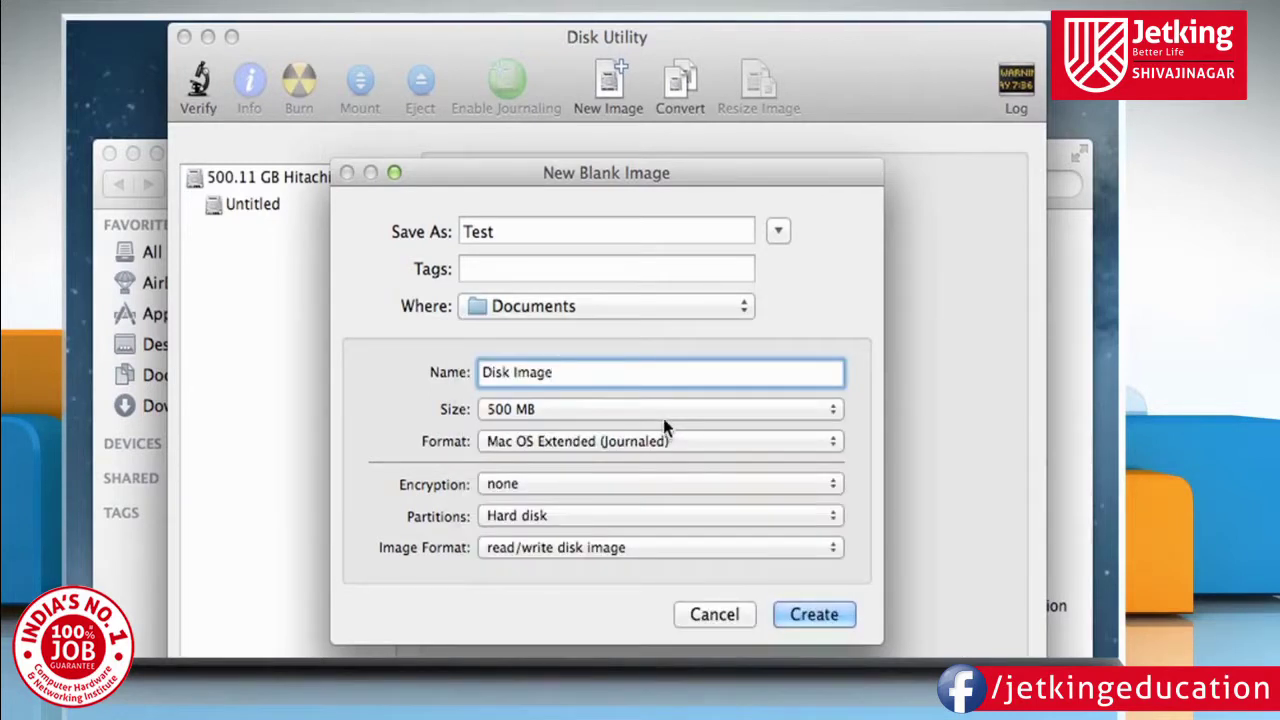
pyautogui.click(688, 441)
pyautogui.click(690, 441)
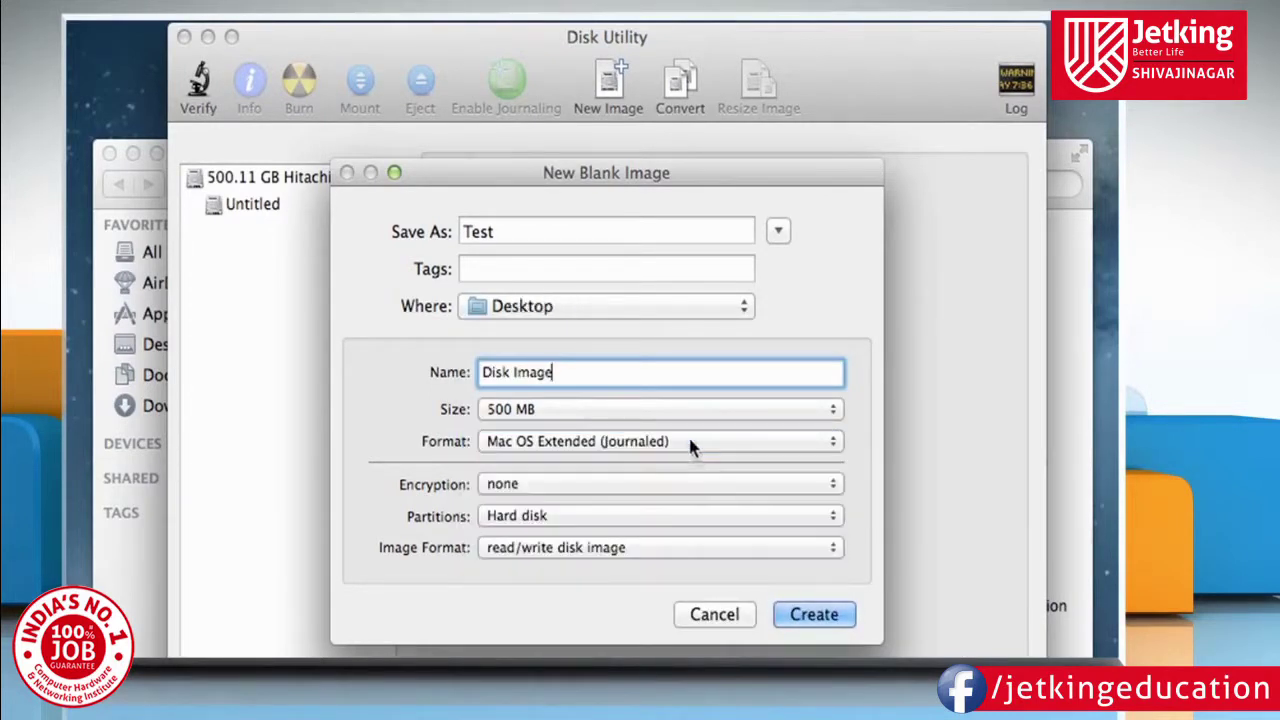
pyautogui.click(736, 481)
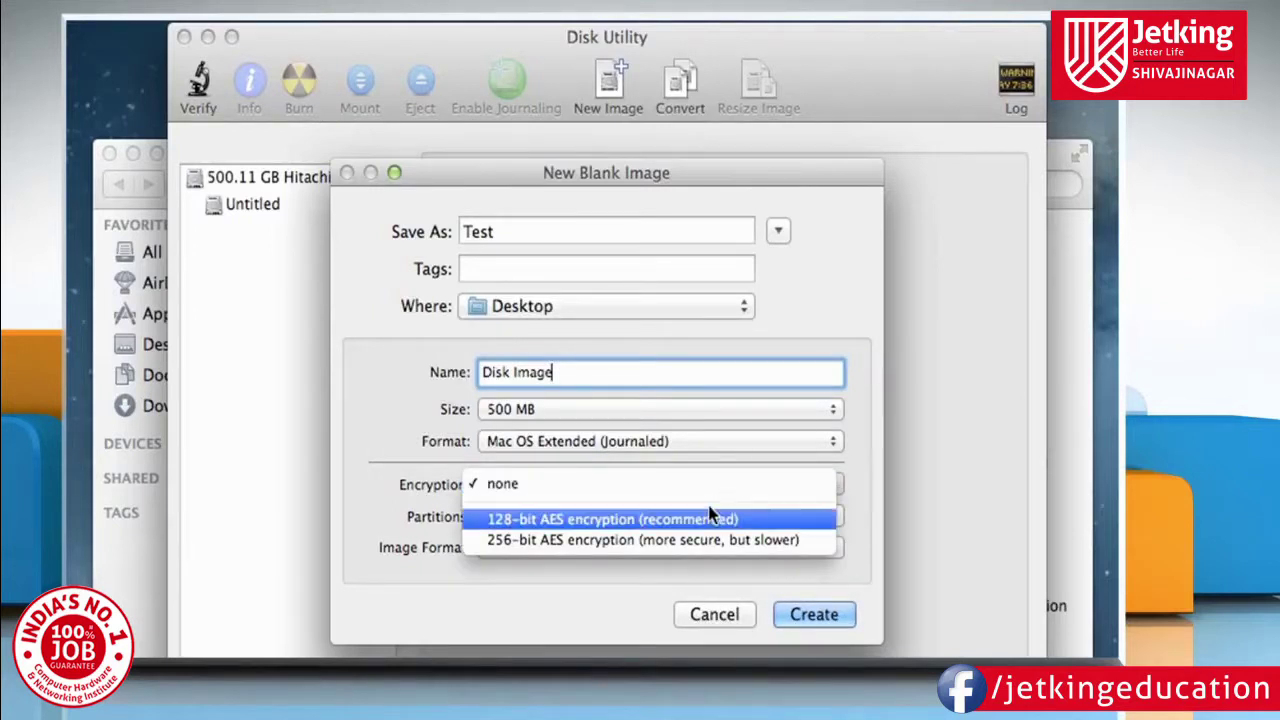
pyautogui.click(719, 520)
pyautogui.click(722, 545)
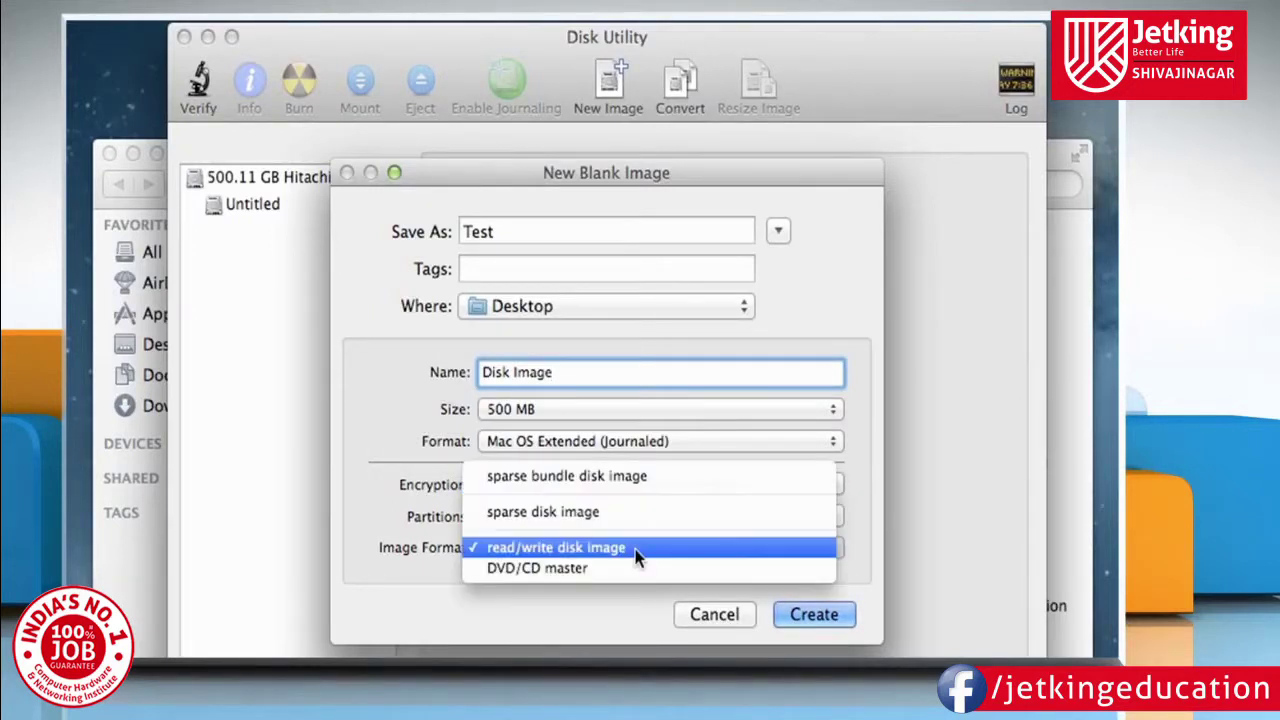
pyautogui.click(637, 554)
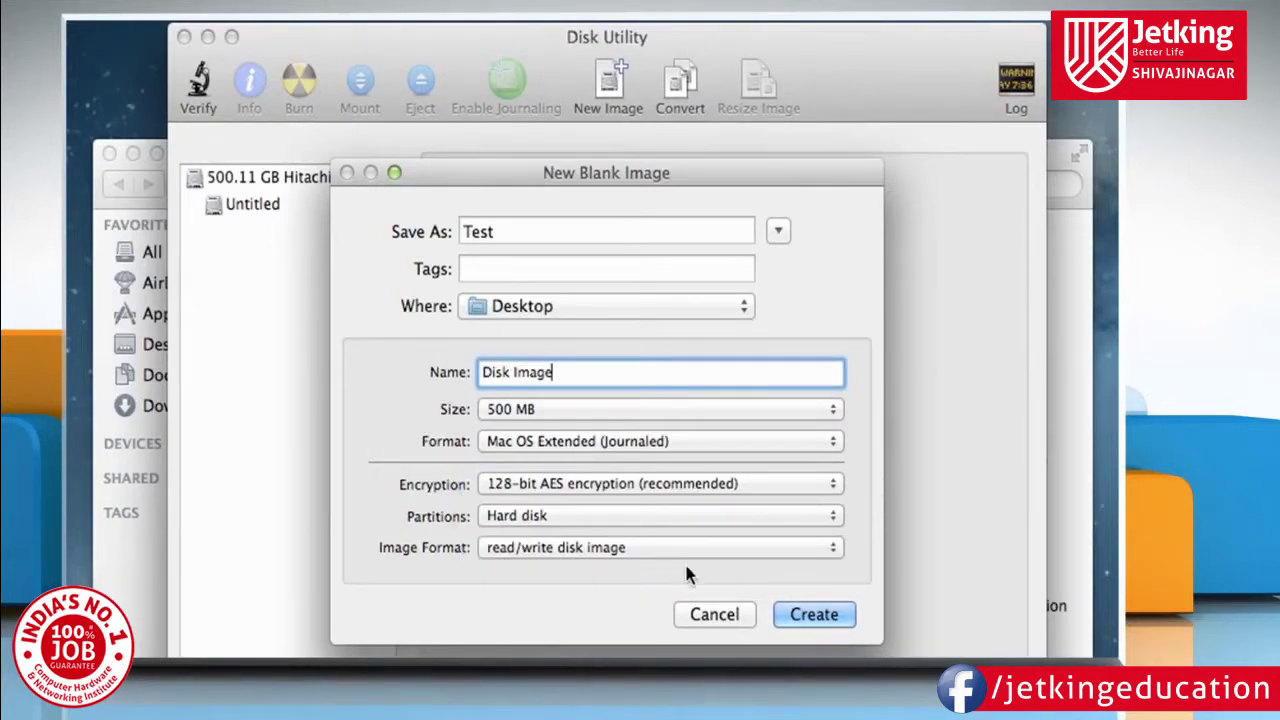
# Create Test.dmg with a verified password, not saved in the keychain, and select its Disk Image volume.
pyautogui.click(812, 616)
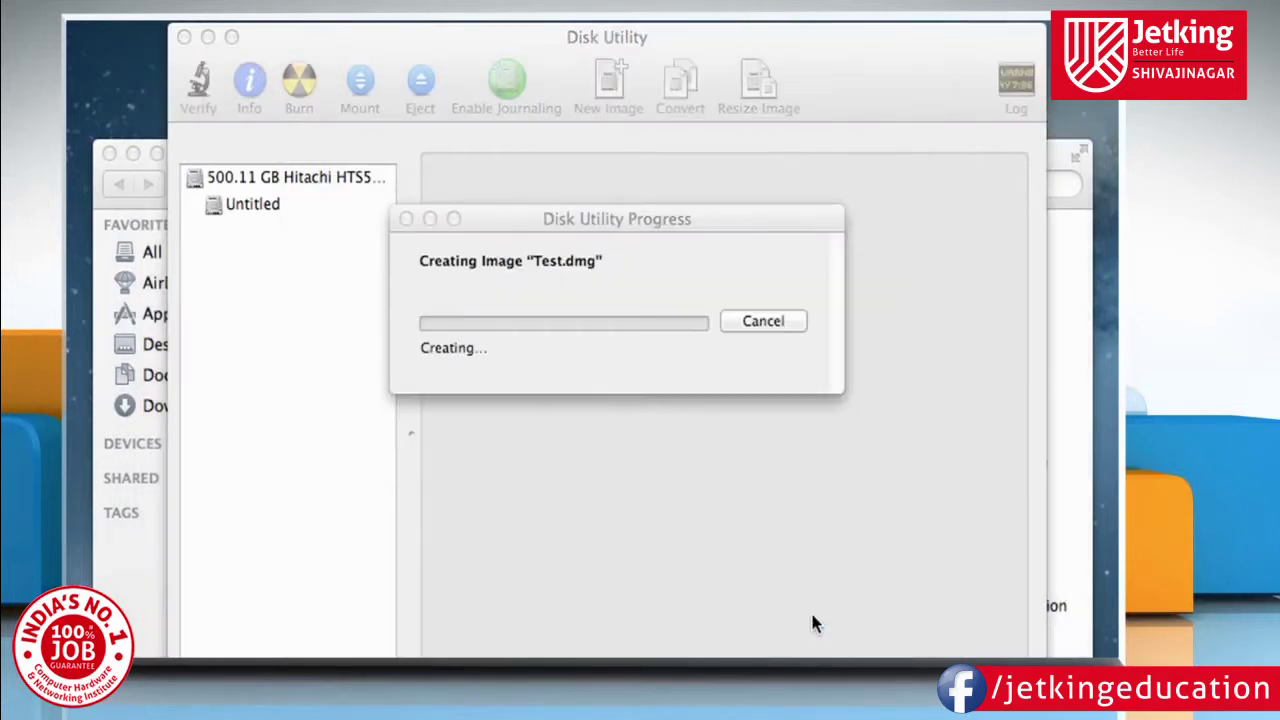
pyautogui.write('12345678')
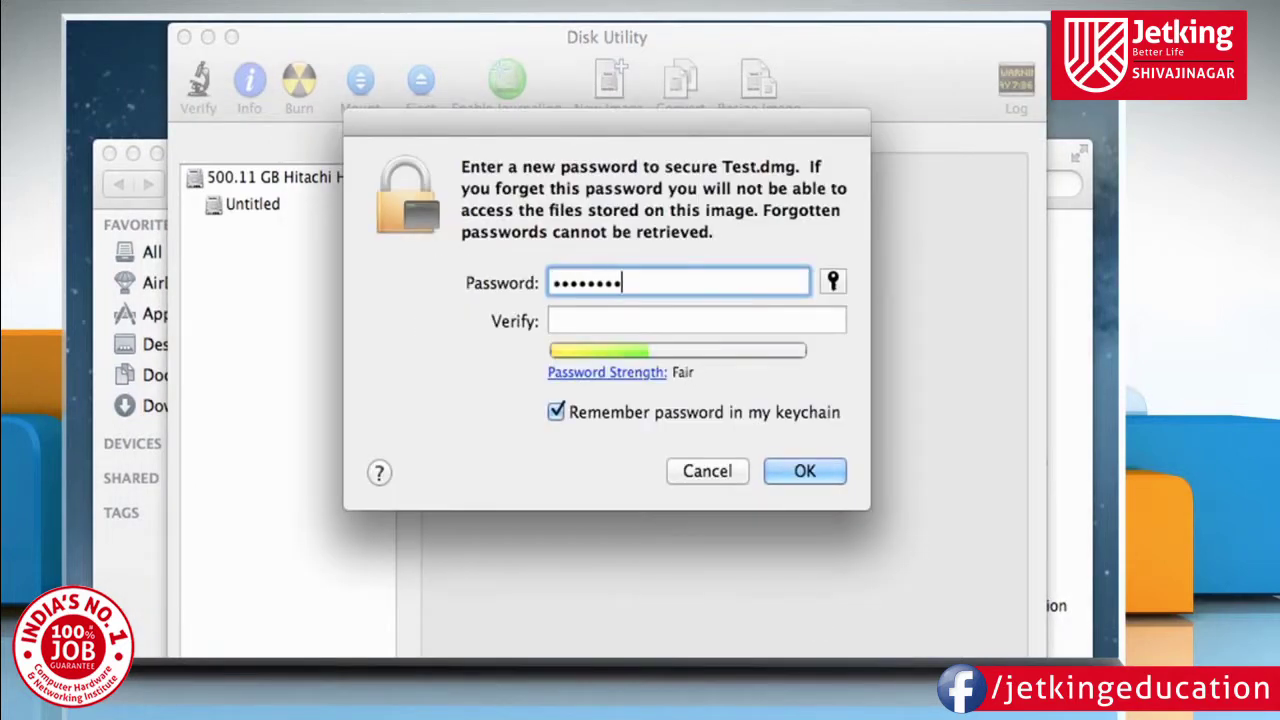
pyautogui.press('Tab')
pyautogui.write('12345678')
pyautogui.click(608, 411)
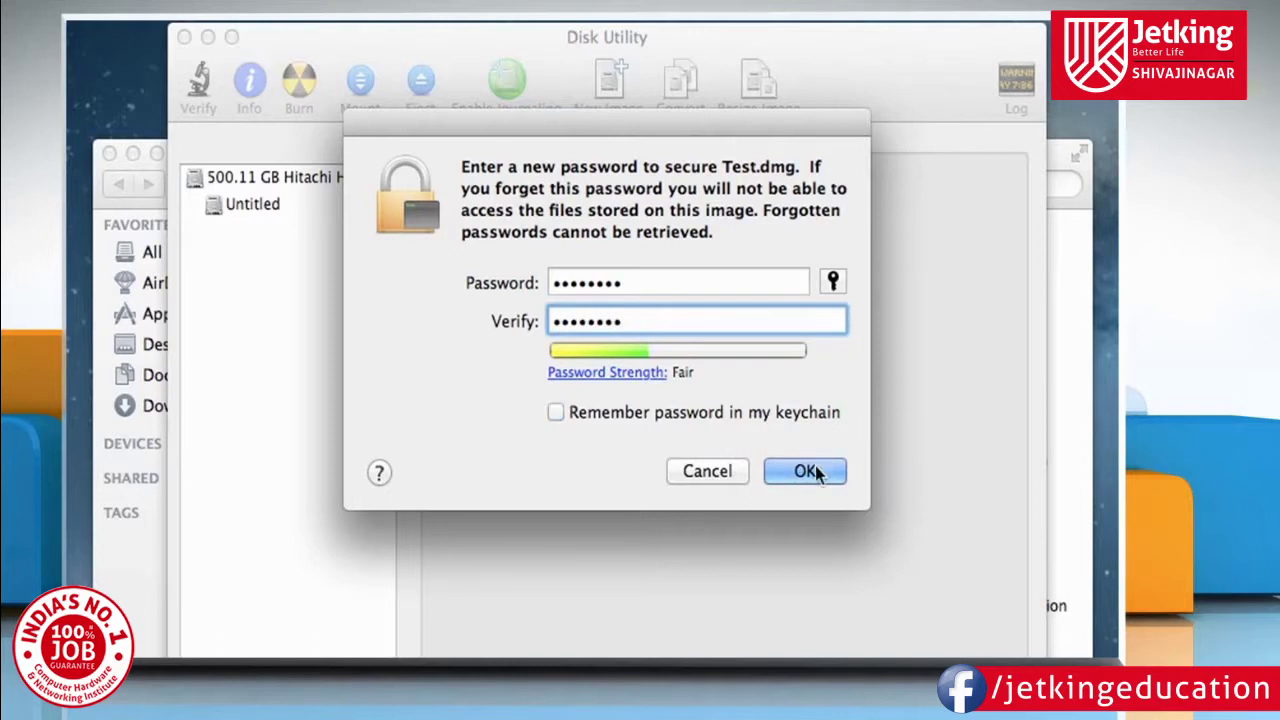
pyautogui.click(808, 471)
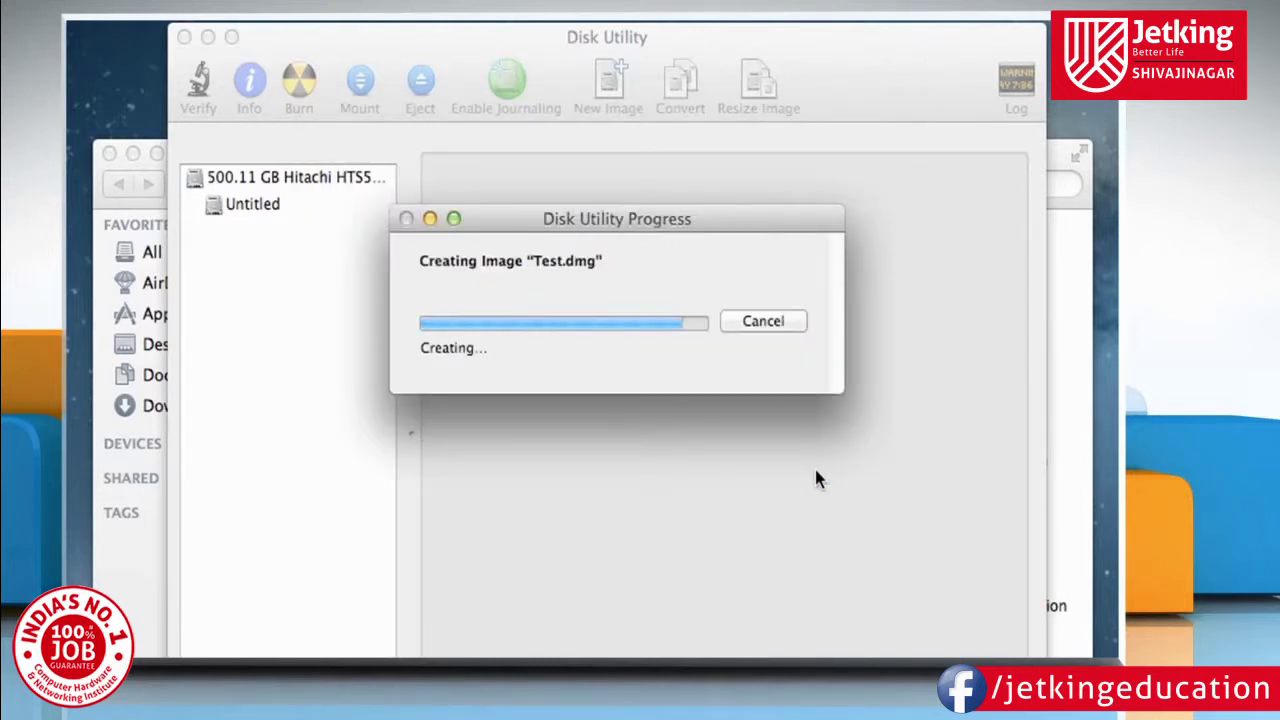
pyautogui.click(272, 285)
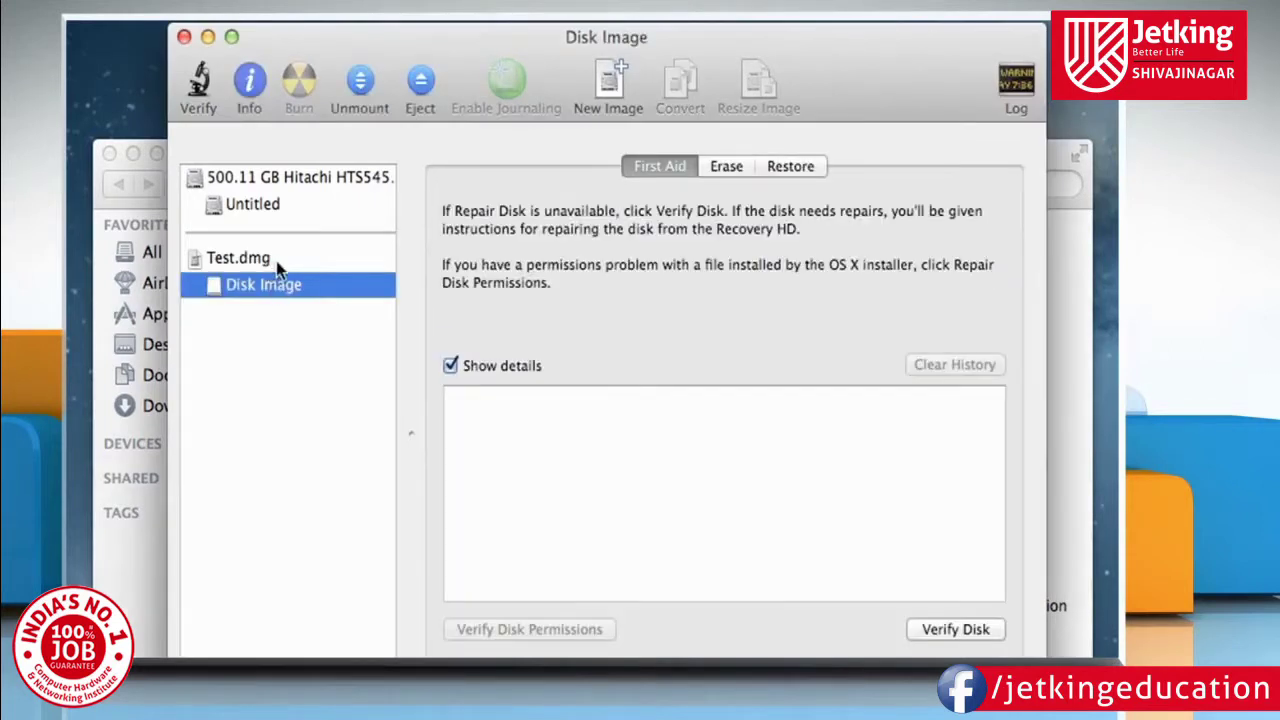
# Erase Test.dmg so its volume becomes Untitled in Mac OS Extended (Journaled).
pyautogui.click(252, 260)
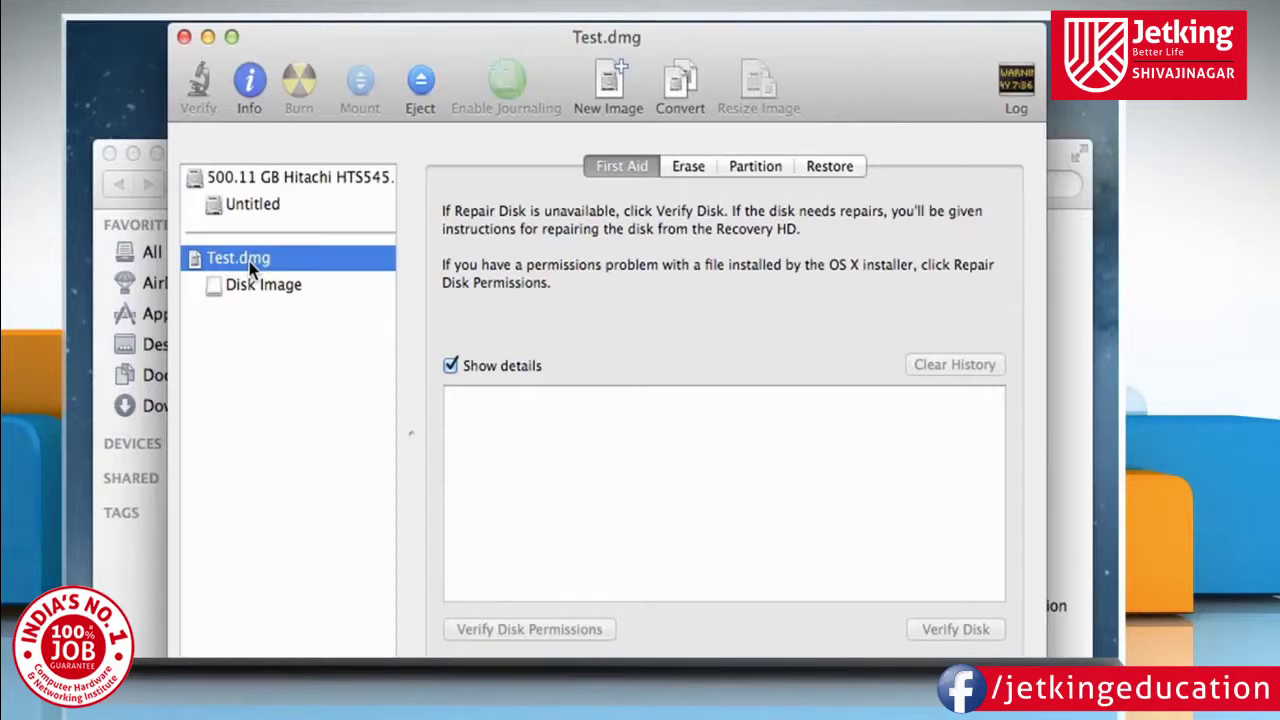
pyautogui.click(688, 167)
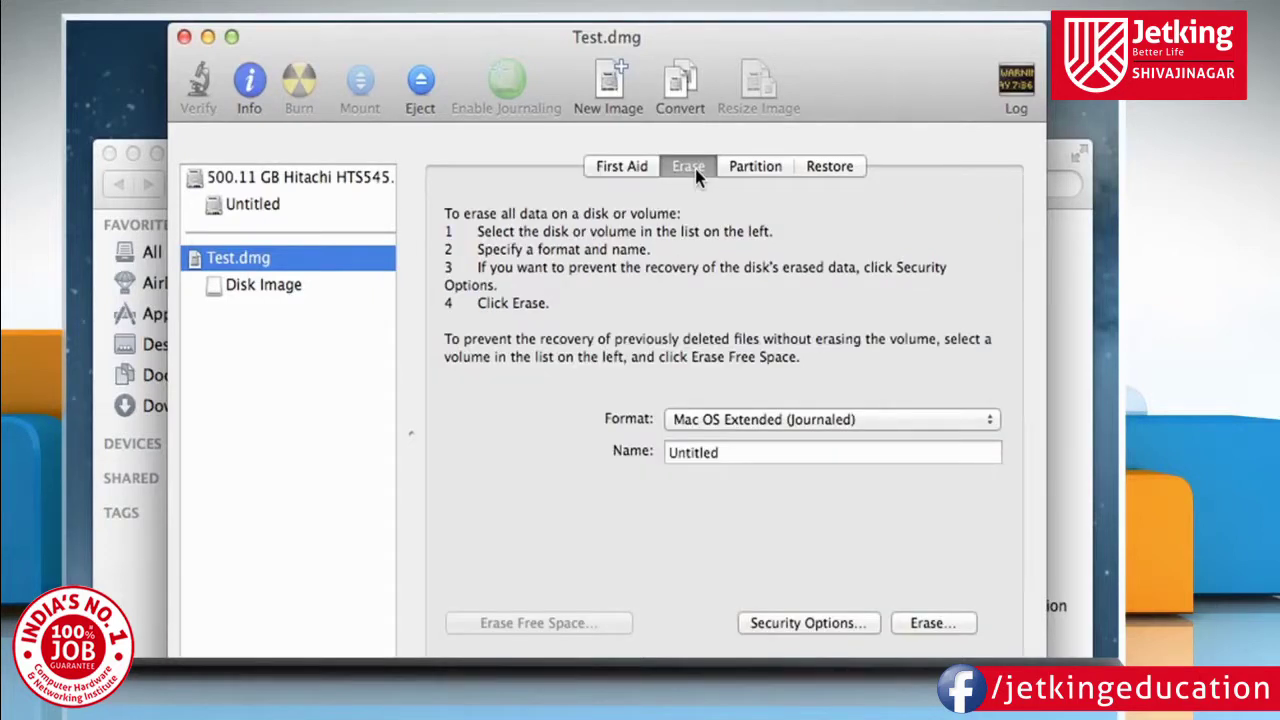
pyautogui.click(933, 622)
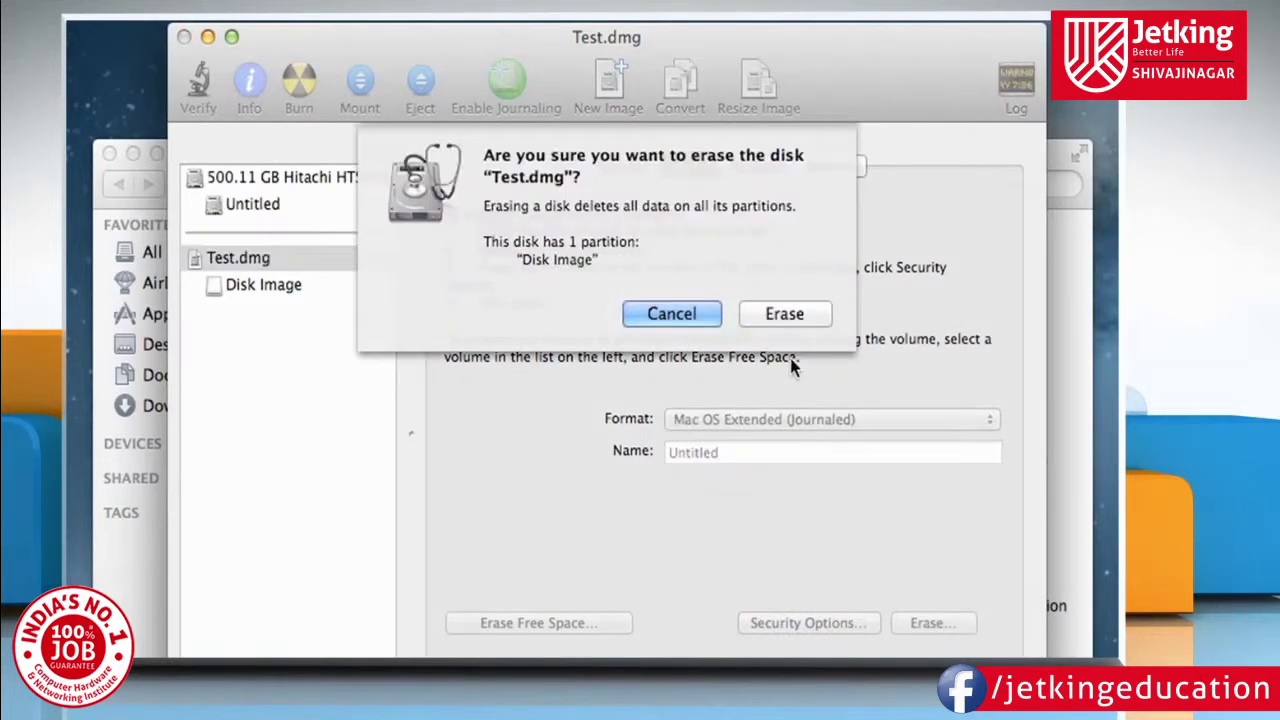
pyautogui.click(785, 314)
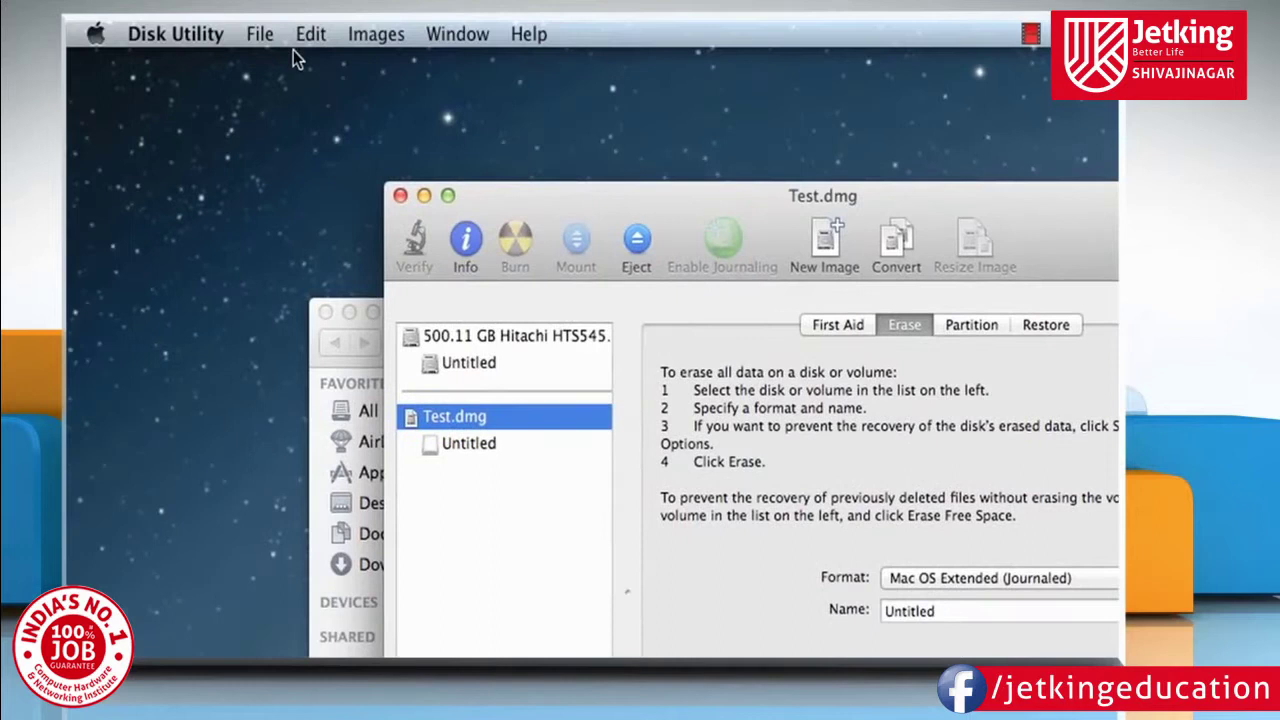
# Choose File > New > Disk Image from Folder and pick New Folder in Documents as the source.
pyautogui.click(263, 37)
pyautogui.moveTo(277, 90)
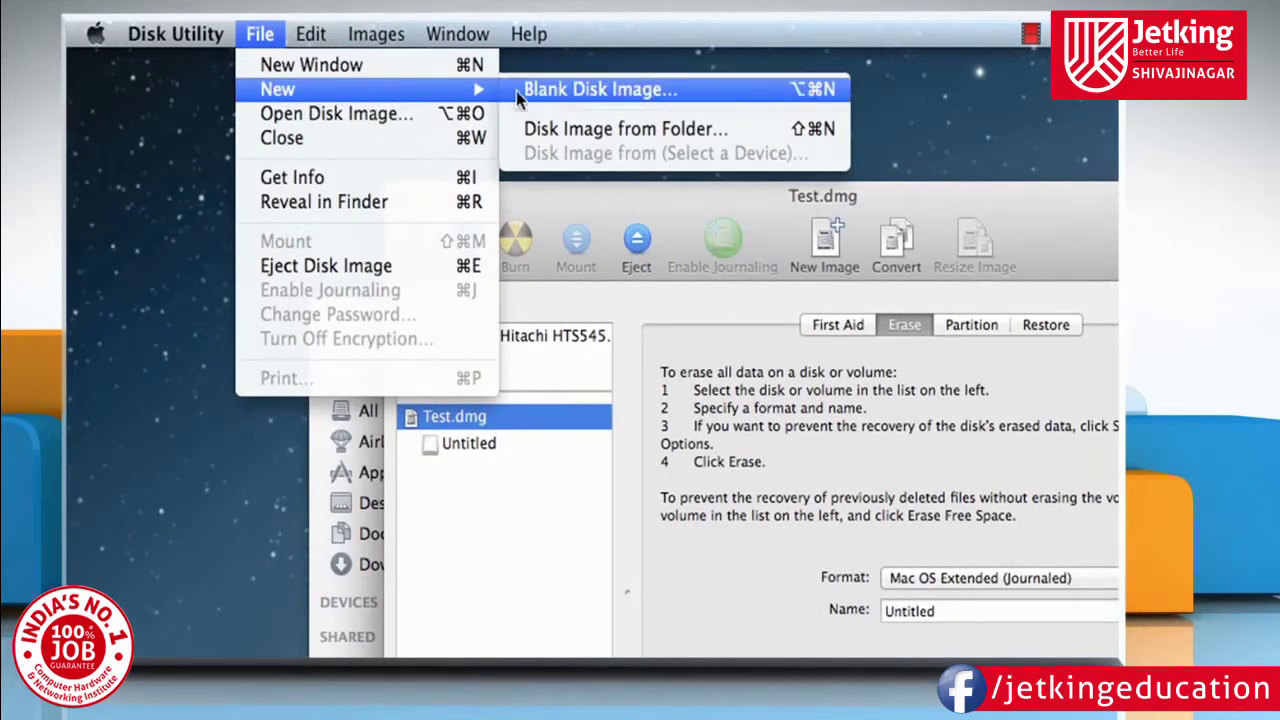
pyautogui.click(575, 135)
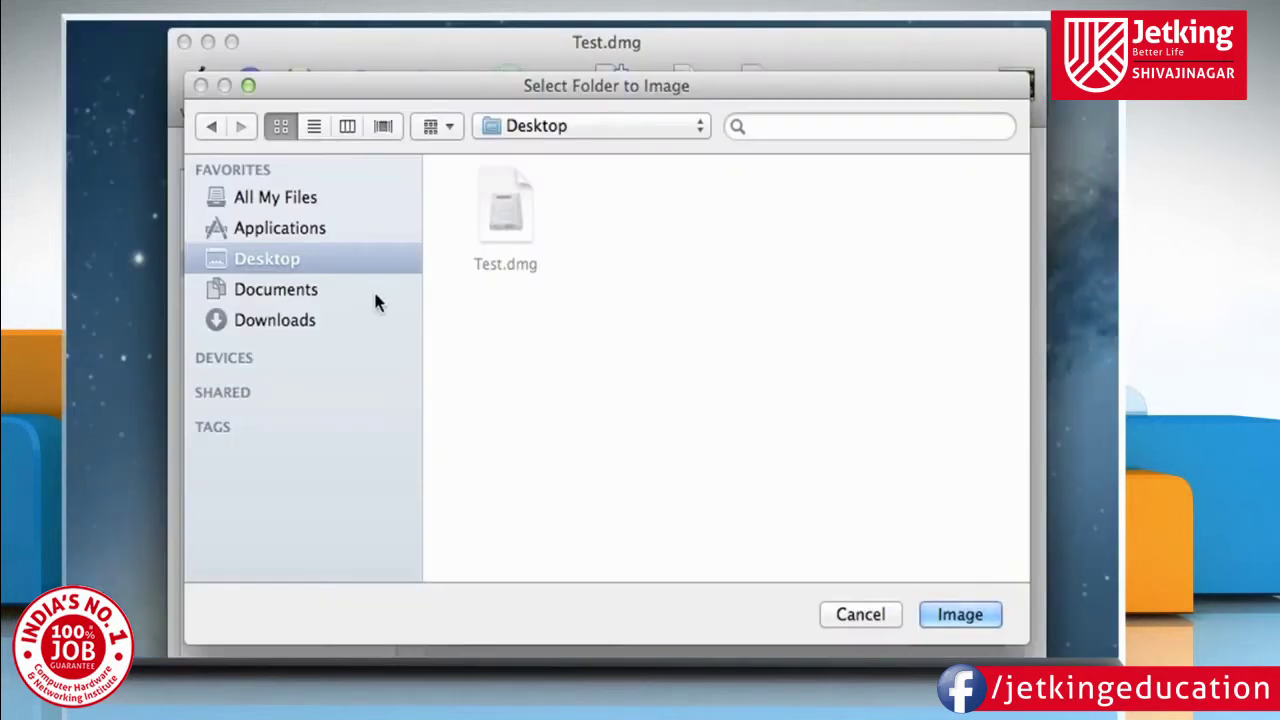
pyautogui.click(305, 290)
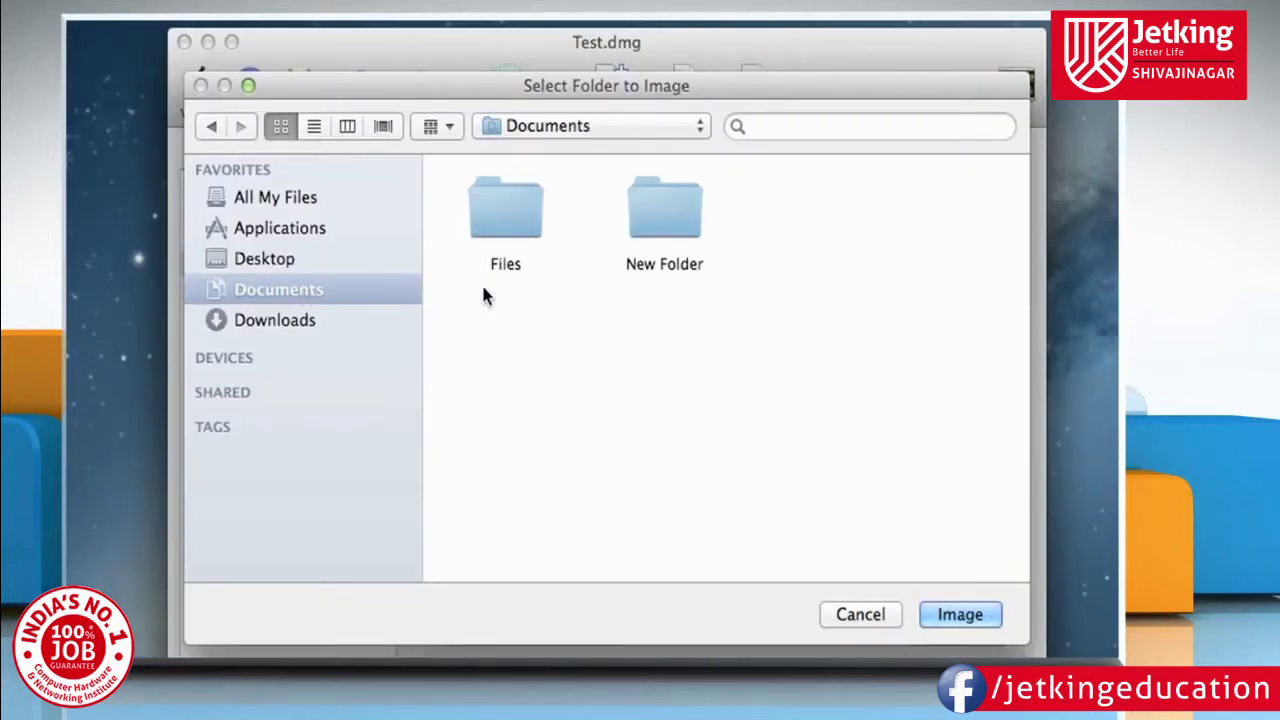
pyautogui.click(664, 235)
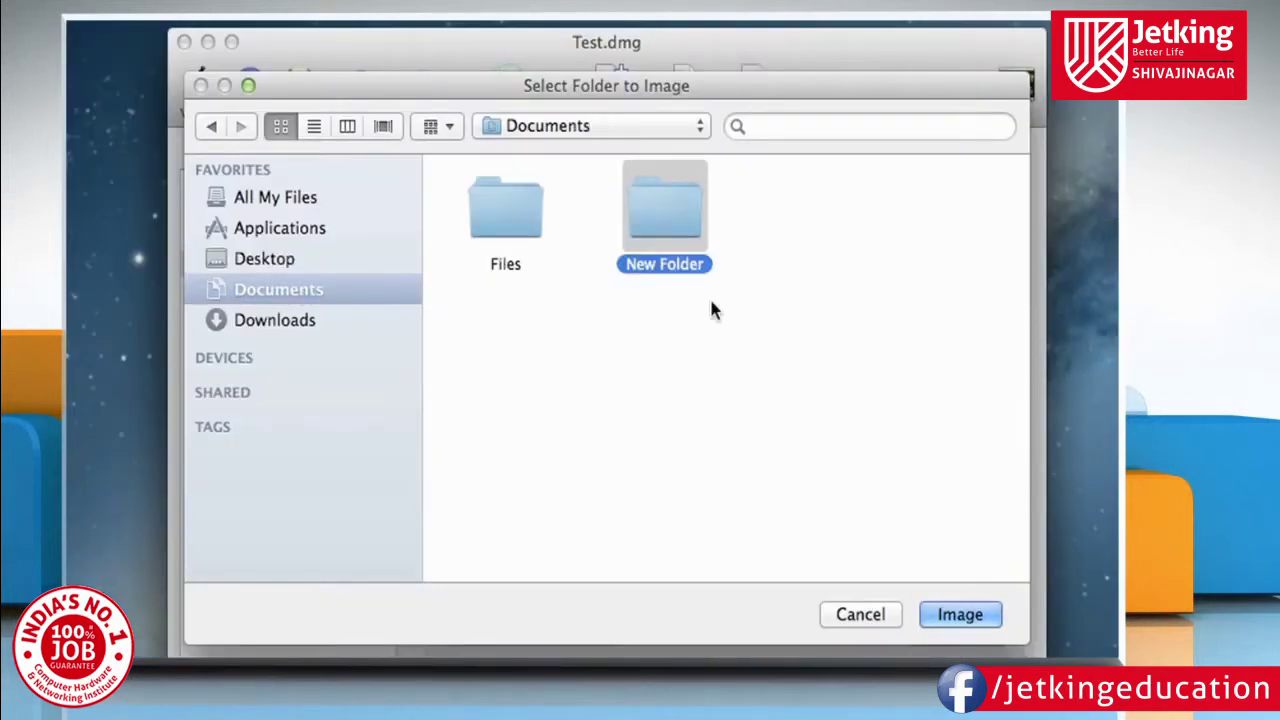
pyautogui.click(934, 612)
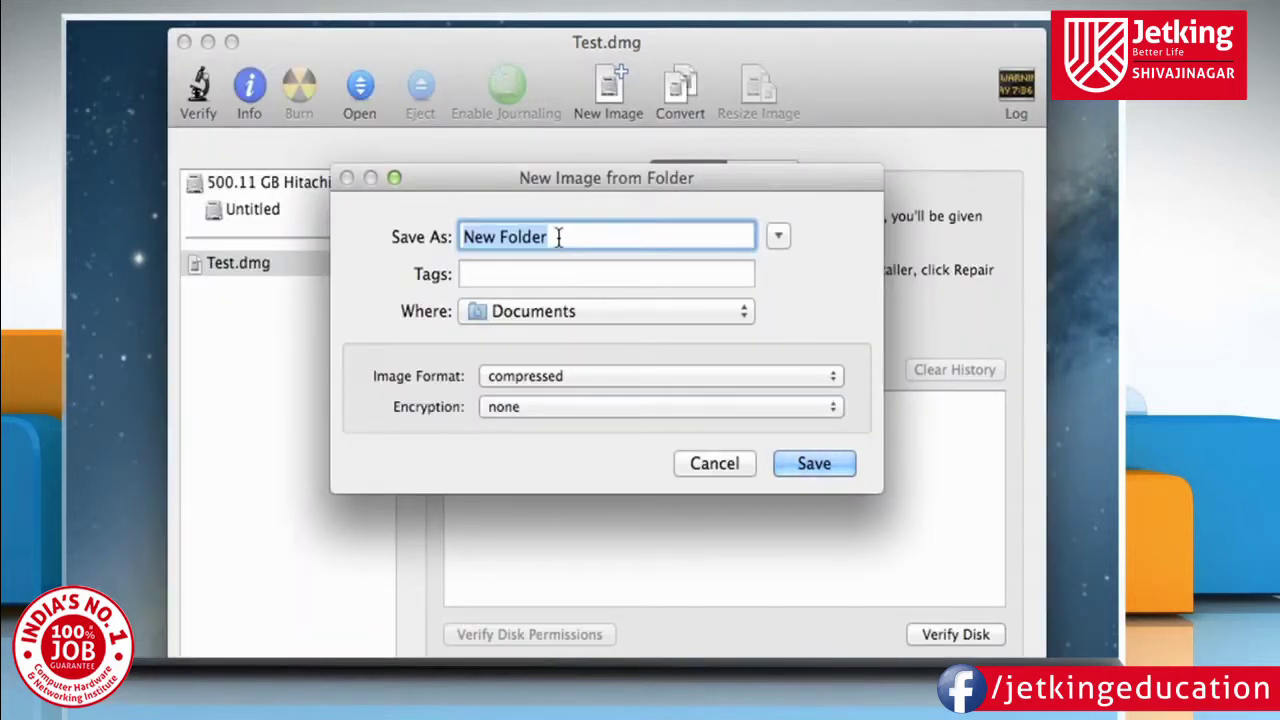
# Save the image as New Image on the Desktop, DVD/CD master format, 128-bit AES encryption.
pyautogui.write('New Image')
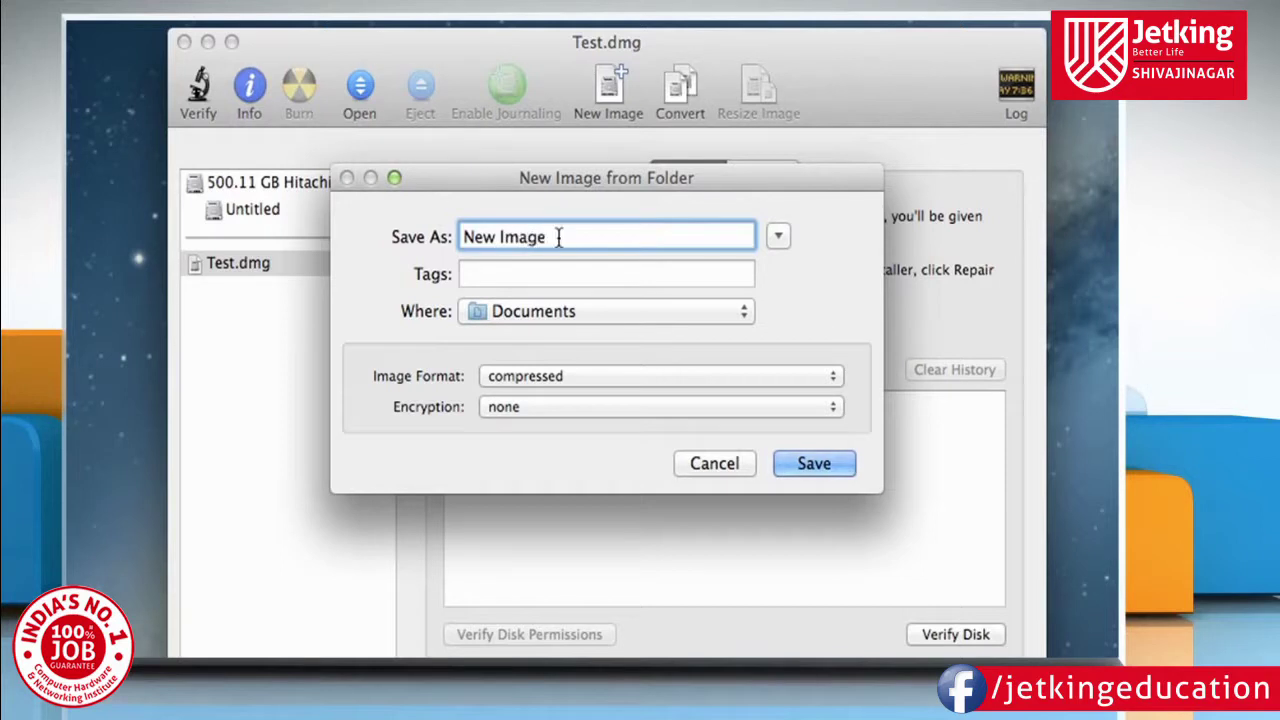
pyautogui.click(720, 311)
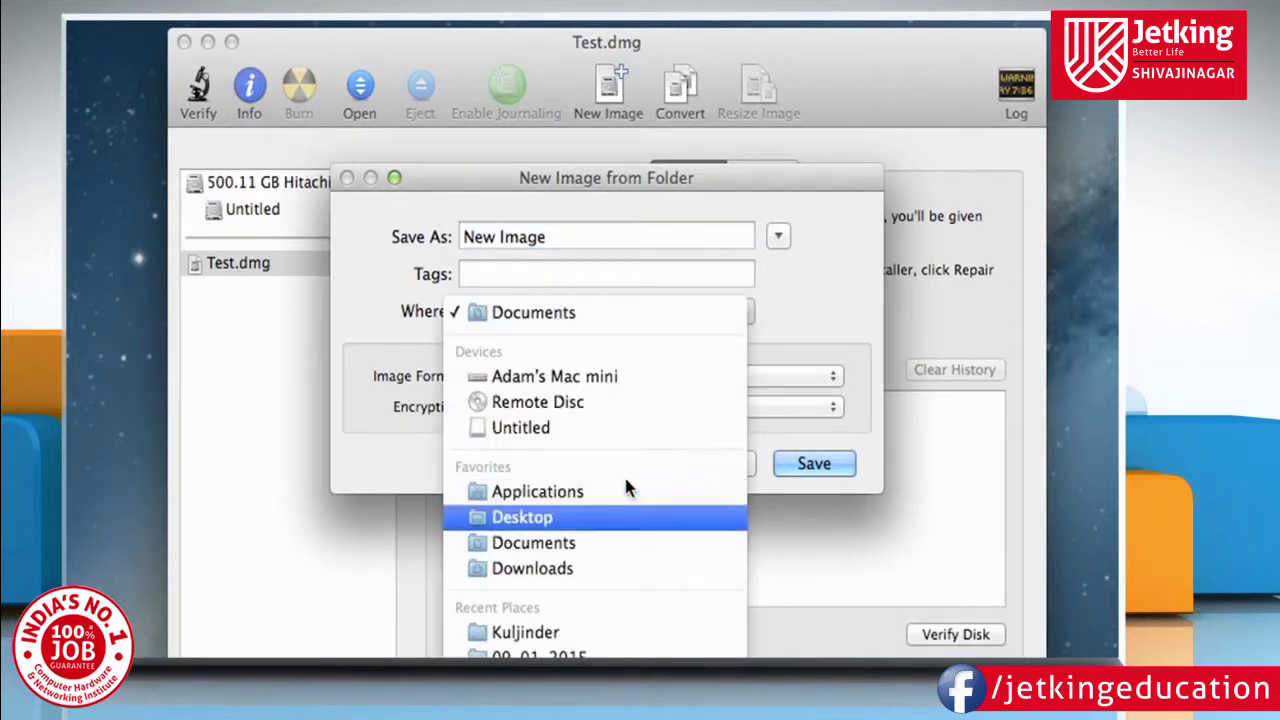
pyautogui.click(585, 517)
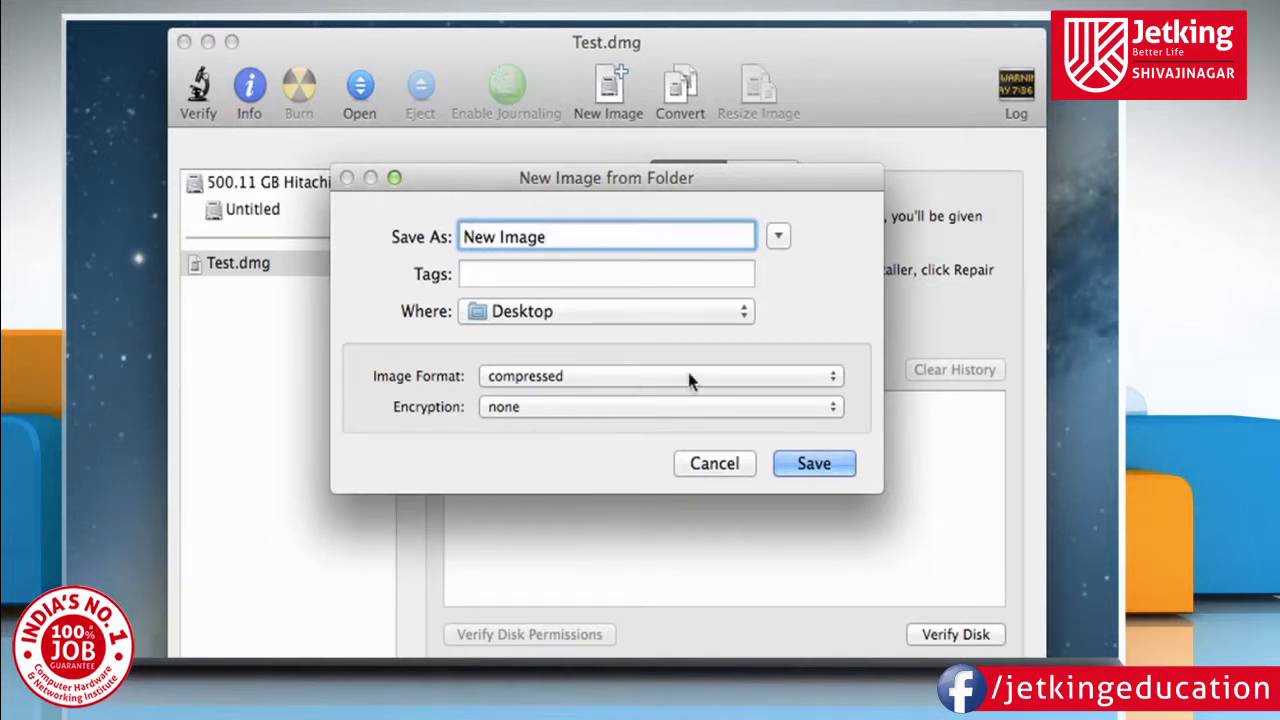
pyautogui.click(818, 378)
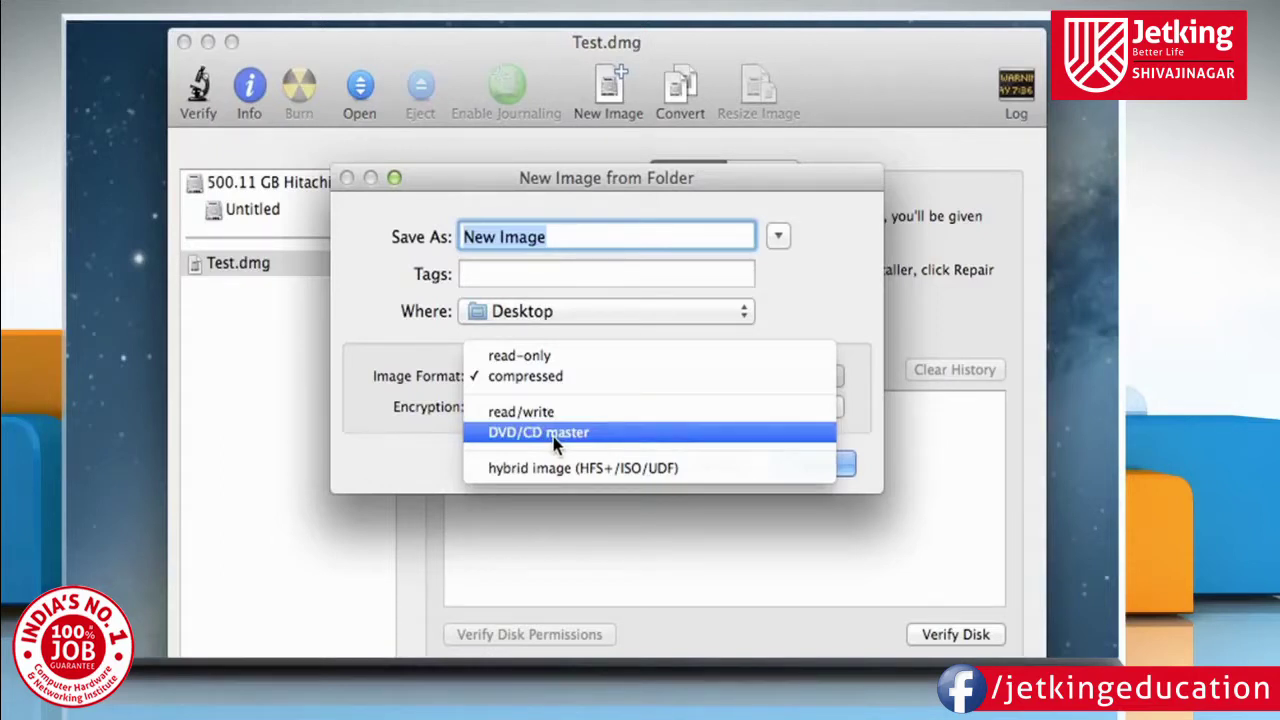
pyautogui.click(556, 433)
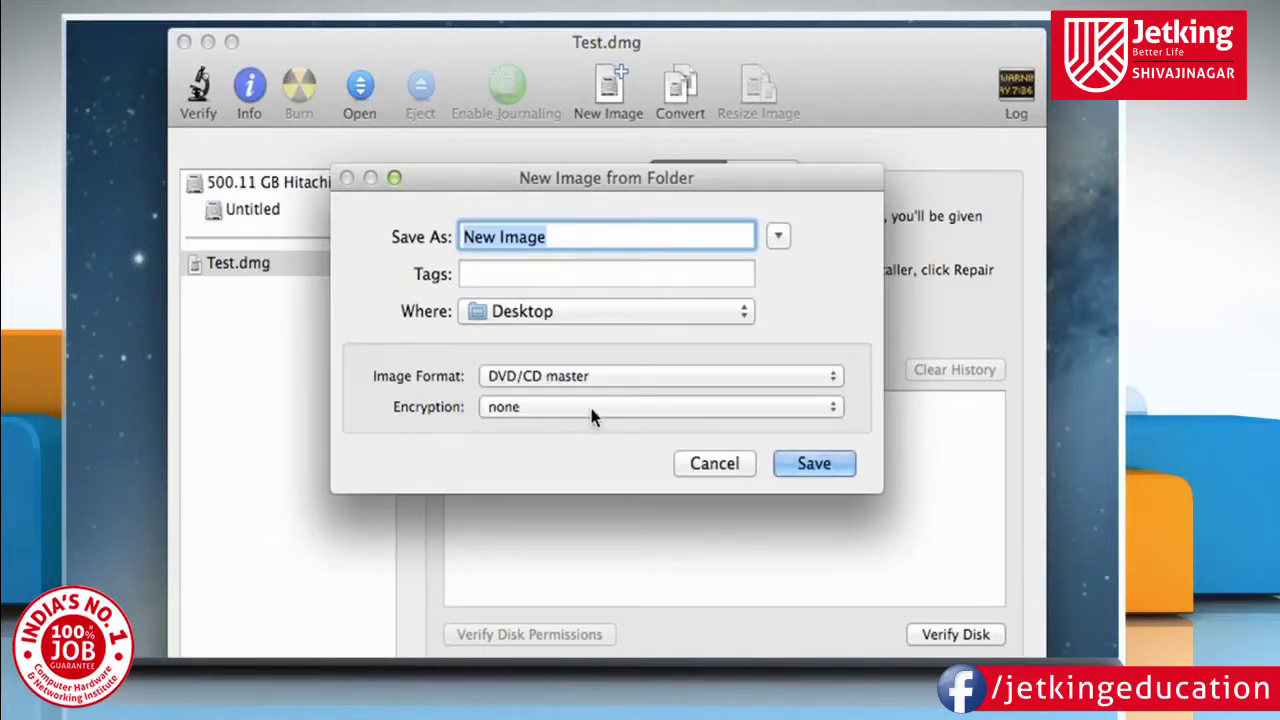
pyautogui.click(640, 407)
pyautogui.press('Down')
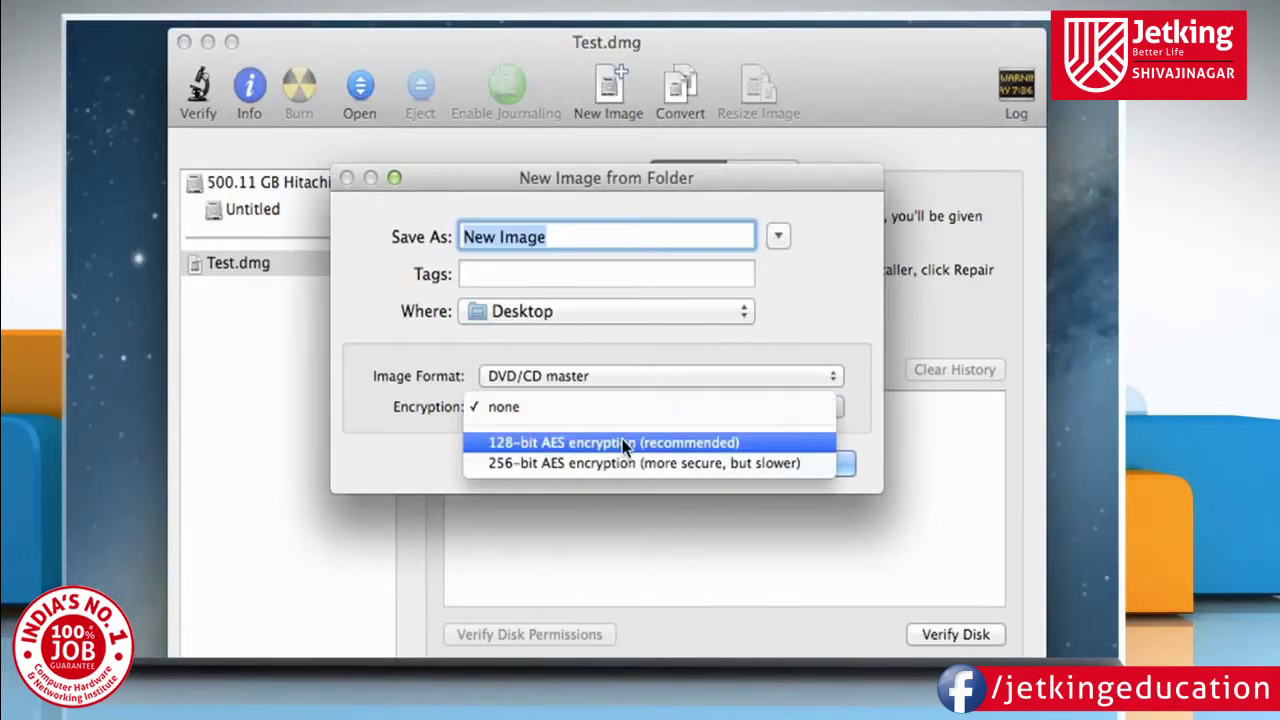
pyautogui.click(625, 444)
pyautogui.click(812, 465)
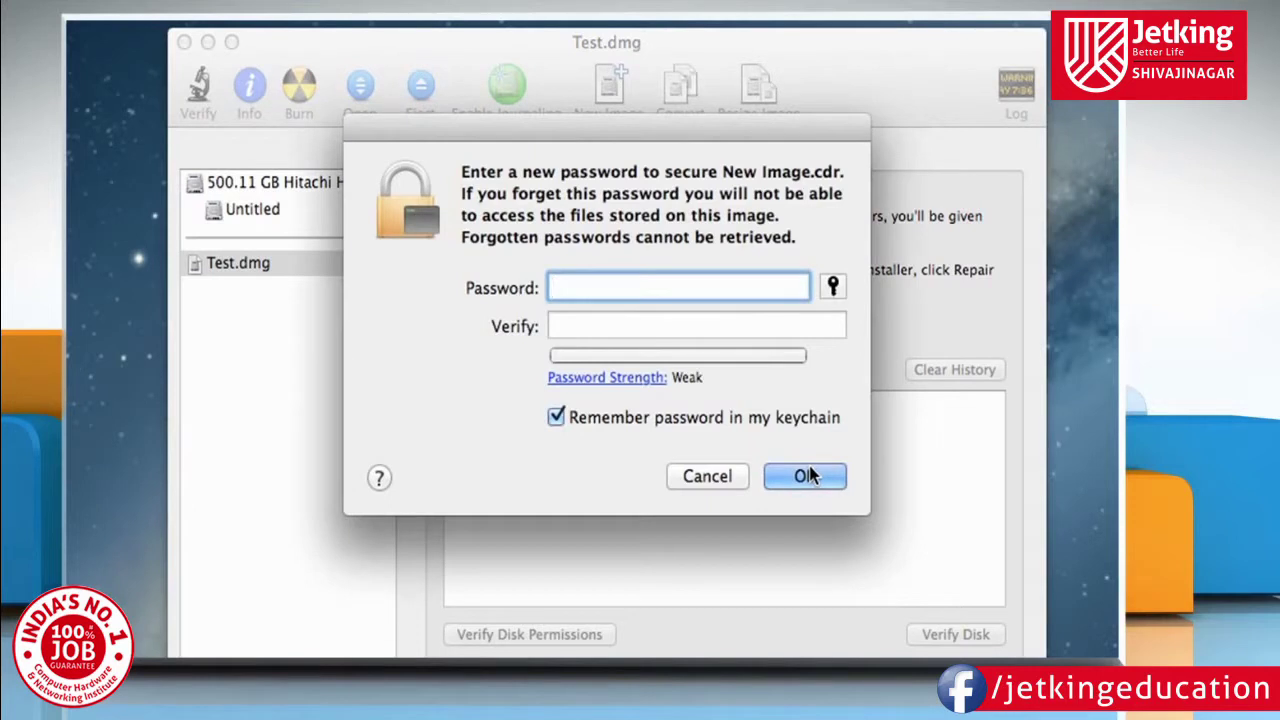
# Enter and verify the password for New Image.cdr without remembering it in the keychain.
pyautogui.write('********')
pyautogui.click(729, 323)
pyautogui.write('********')
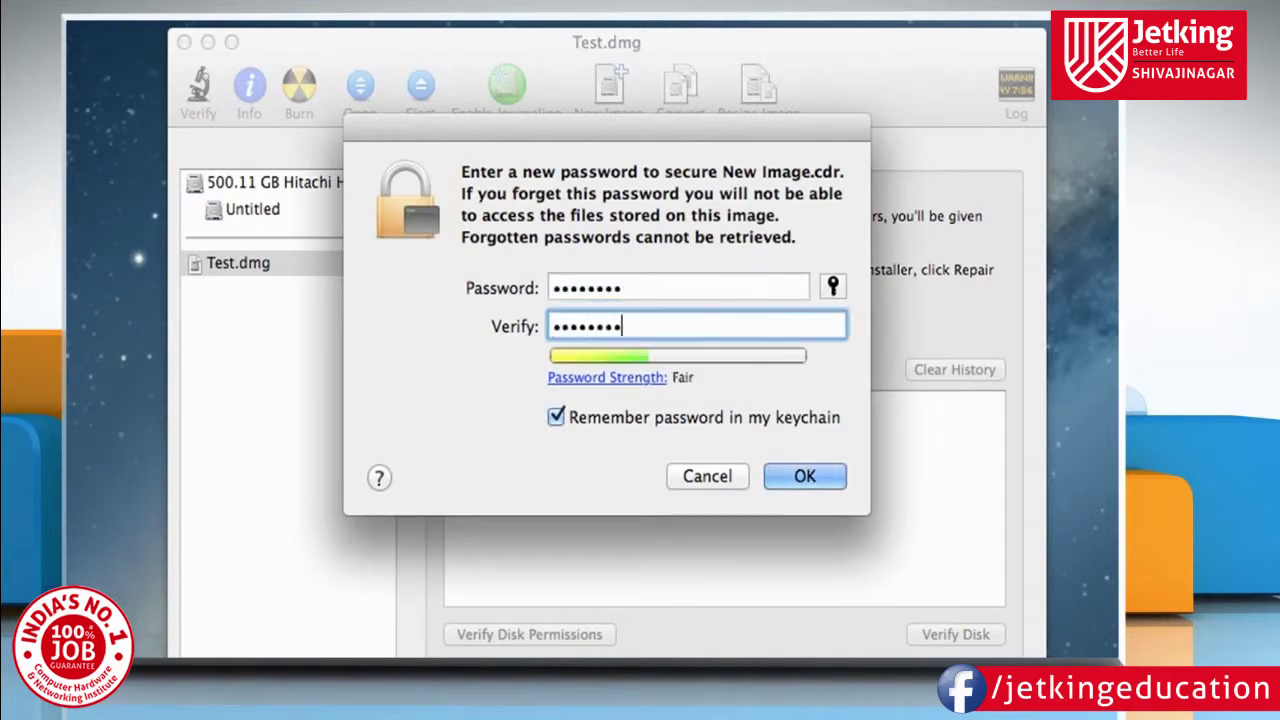
pyautogui.click(556, 417)
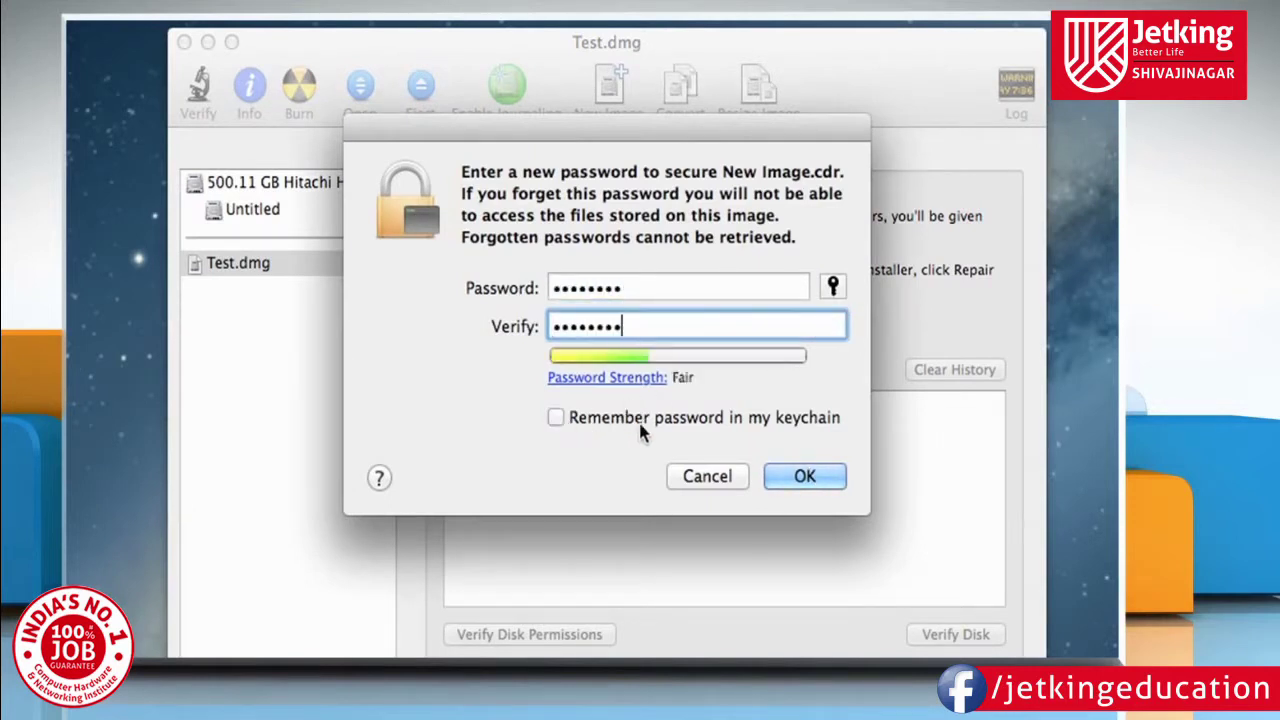
pyautogui.click(801, 477)
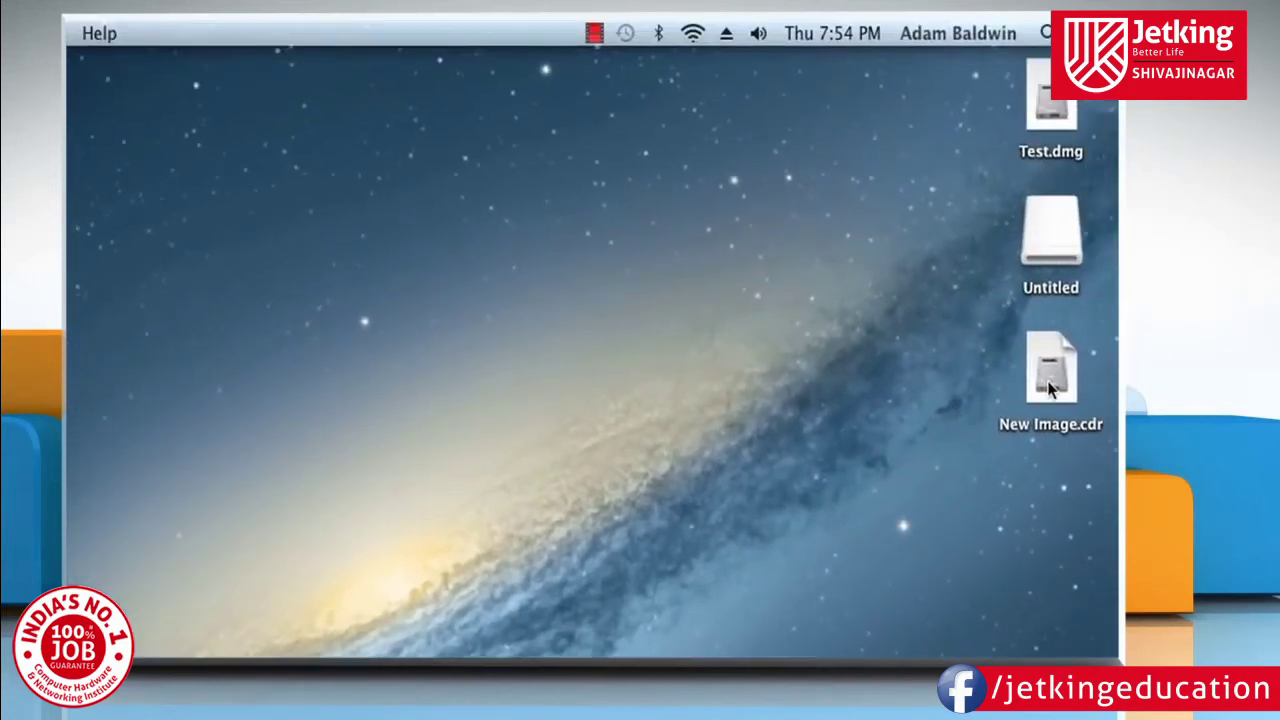
# Unlock New Image.cdr with its password and open the mounted New Folder volume.
pyautogui.doubleClick(1050, 385)
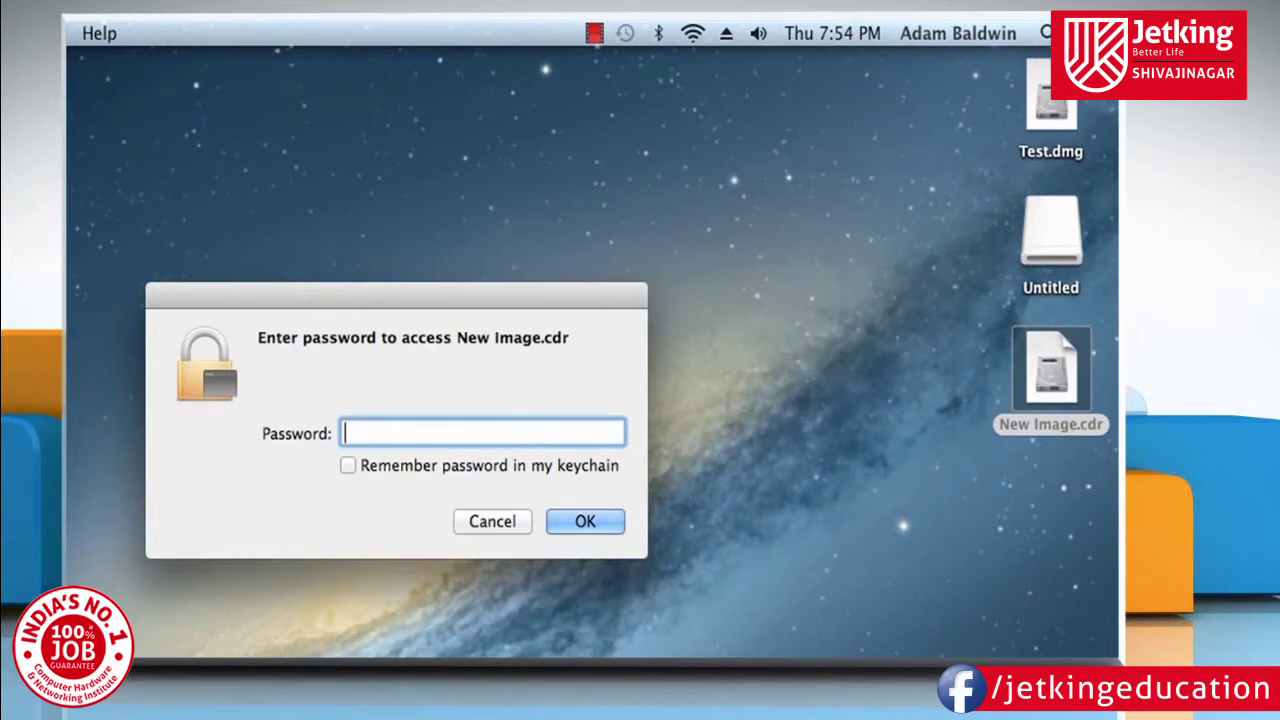
pyautogui.write('********')
pyautogui.click(603, 521)
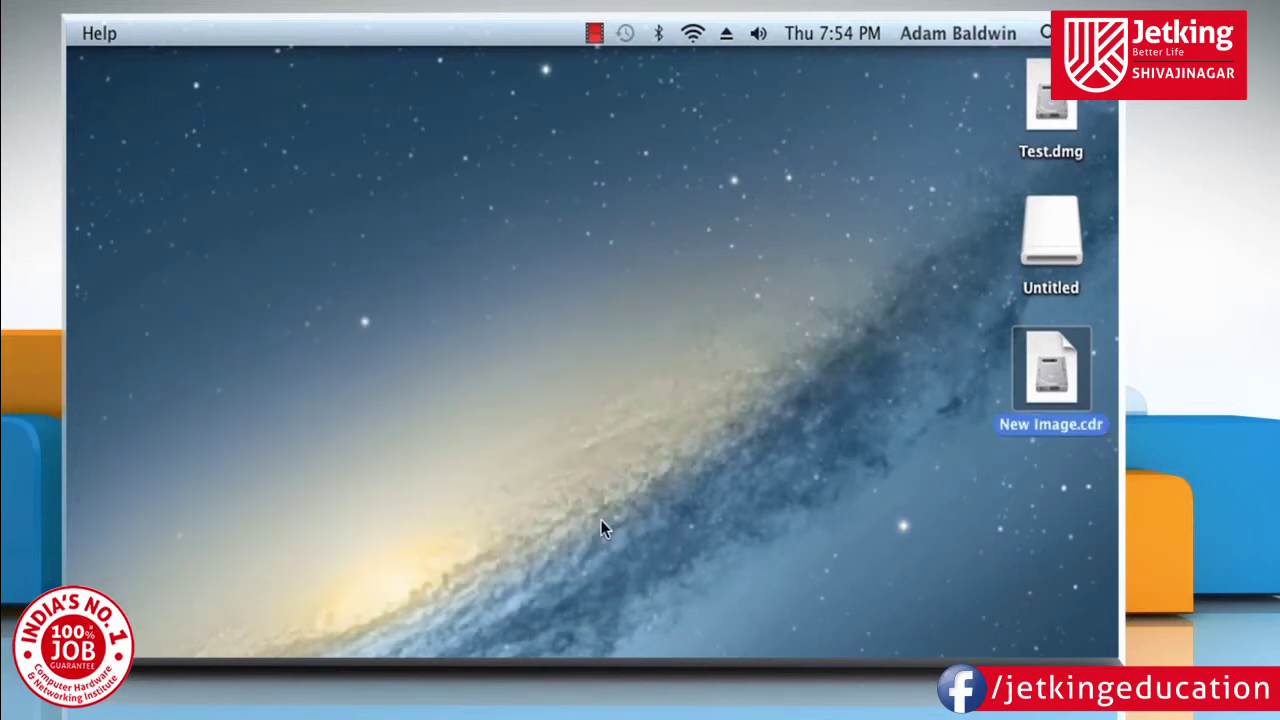
pyautogui.doubleClick(1062, 518)
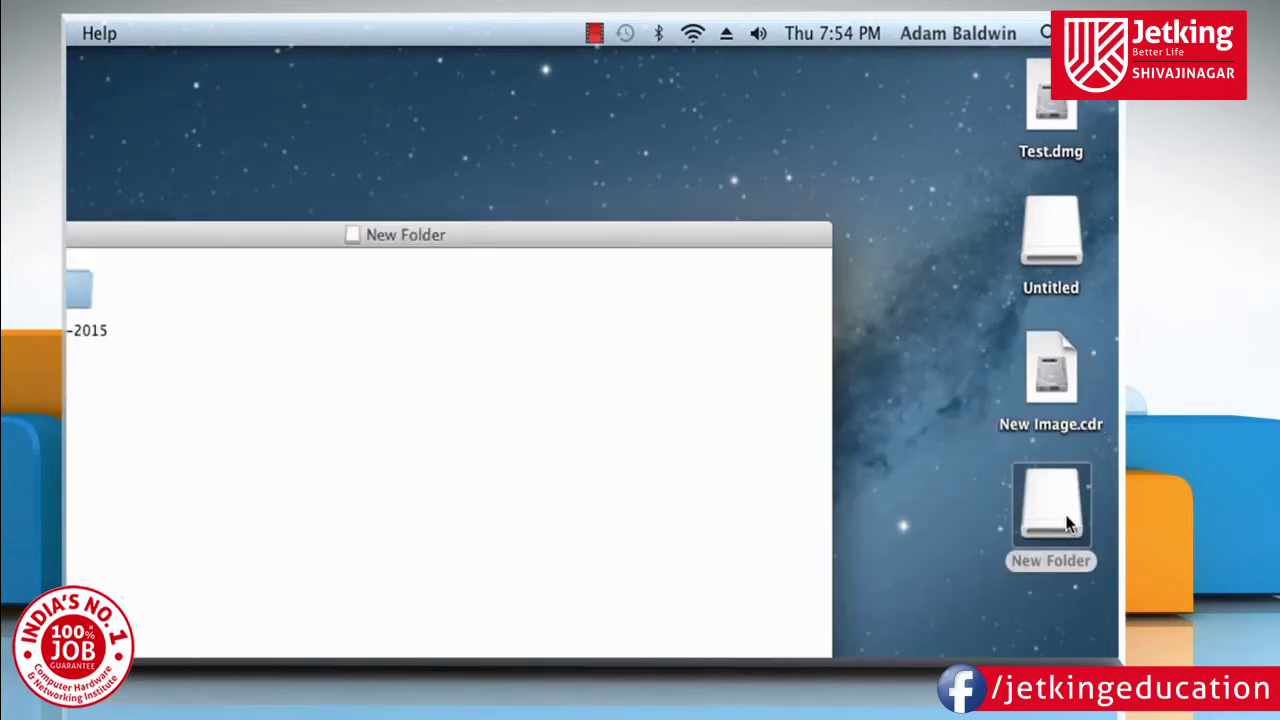